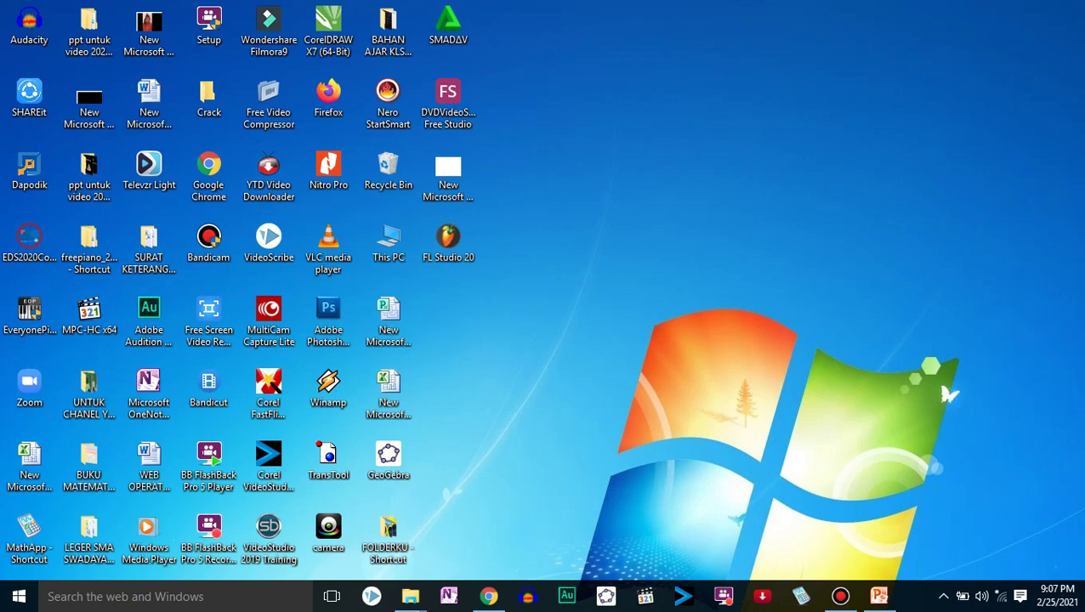
Bring up the SIMPANGAN RATA-RATA presentation in PowerPoint, show its title slide and minimize the window
mouse_move(878, 596)
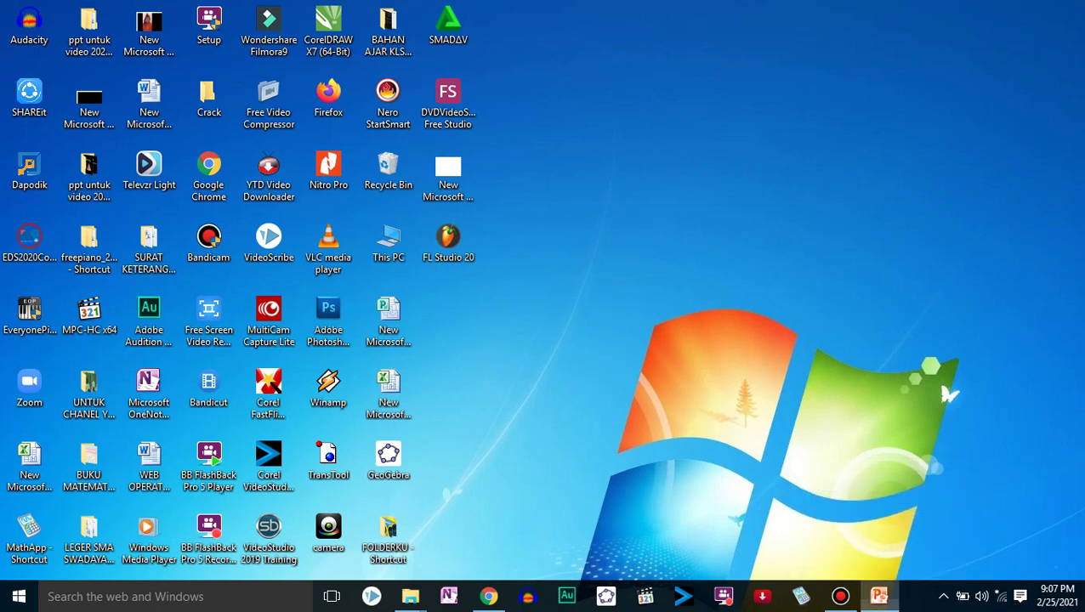
click(879, 596)
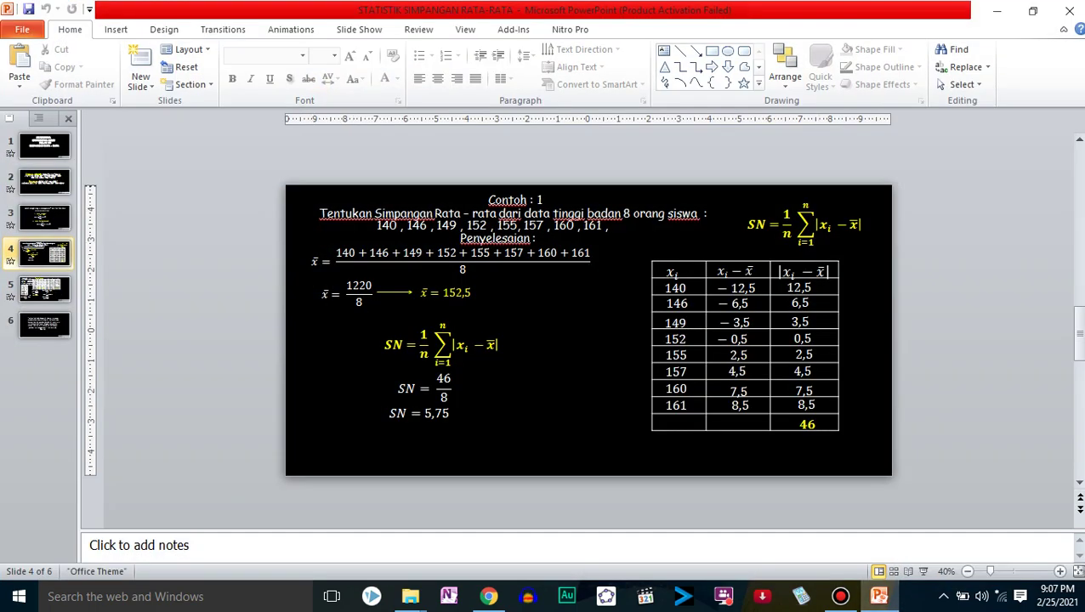
click(45, 145)
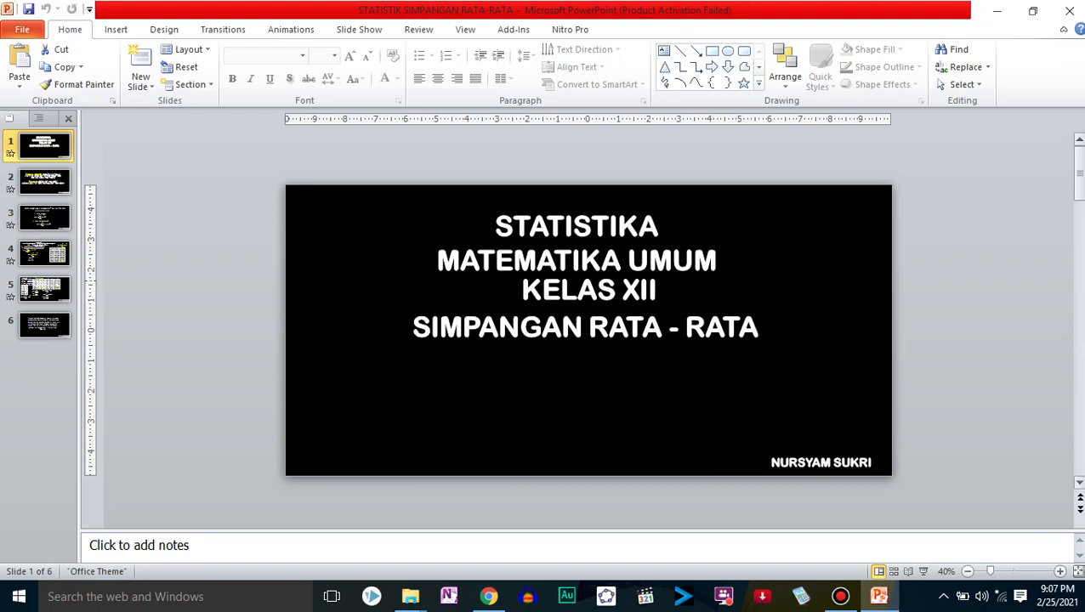
click(996, 12)
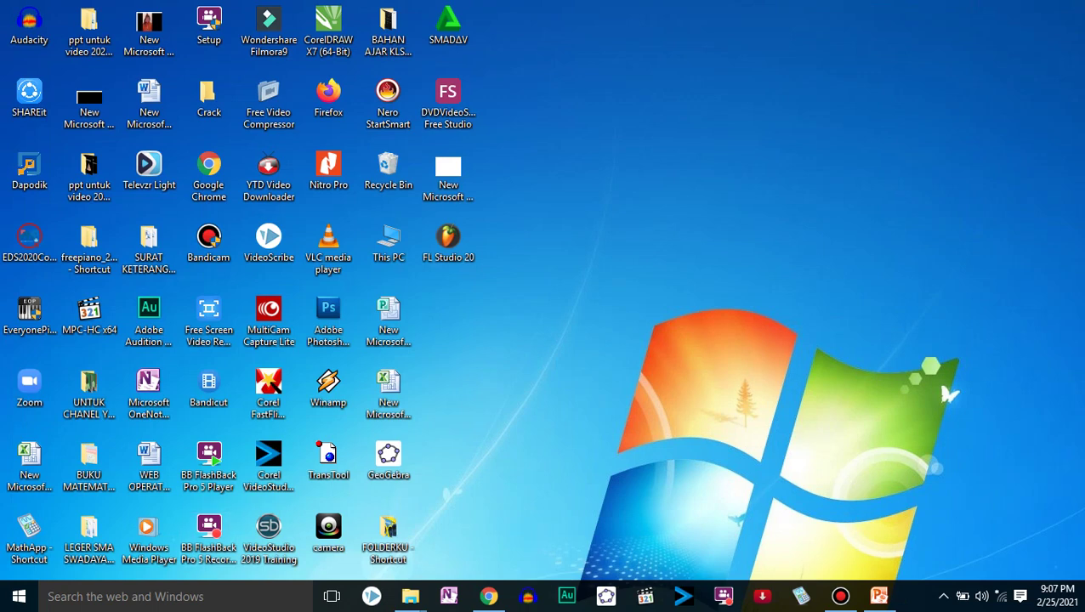
Launch BB FlashBack Pro 5 Recorder and review its sound source and recording area options, keeping Full screen and the USB headphone microphone
click(208, 531)
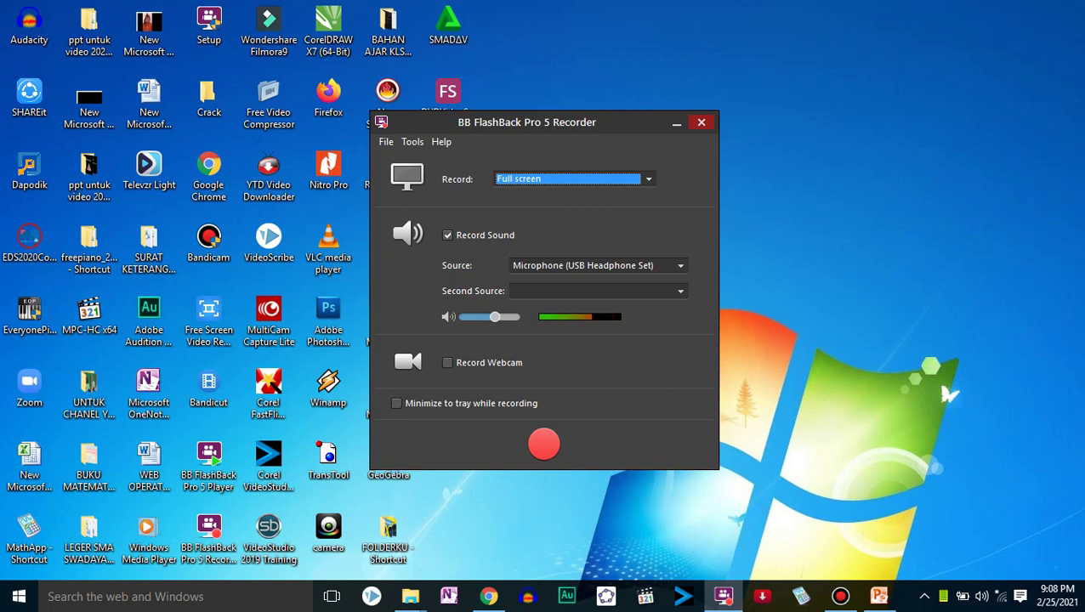
click(679, 265)
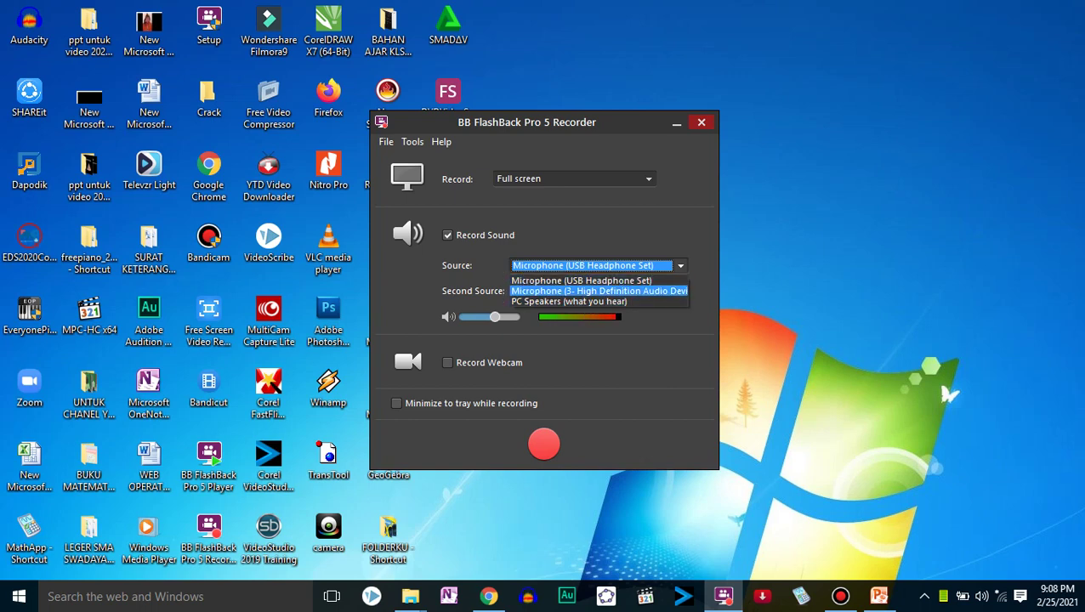
click(208, 544)
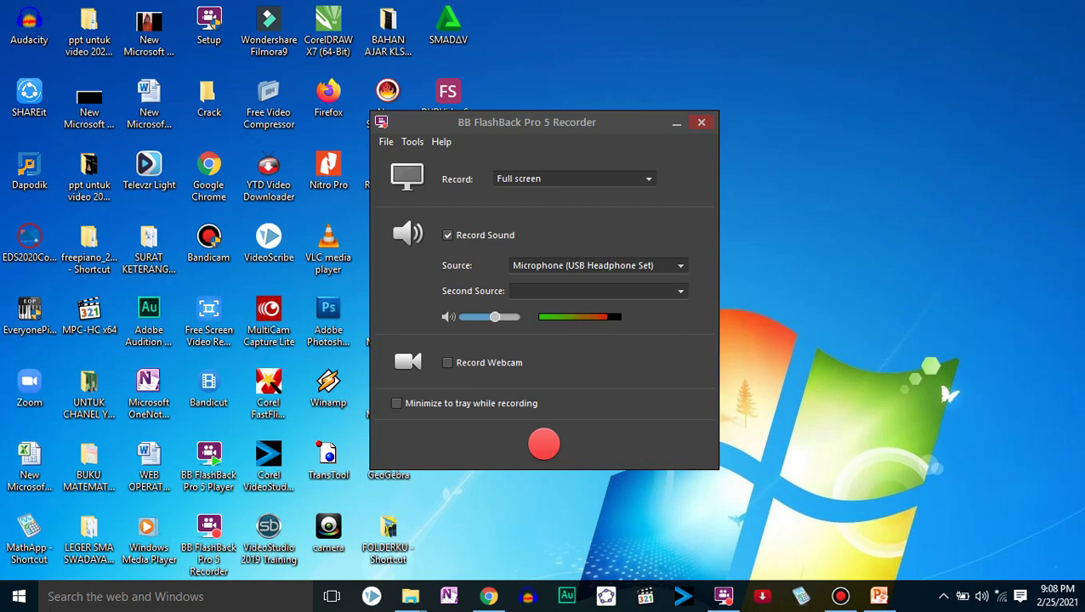
click(574, 179)
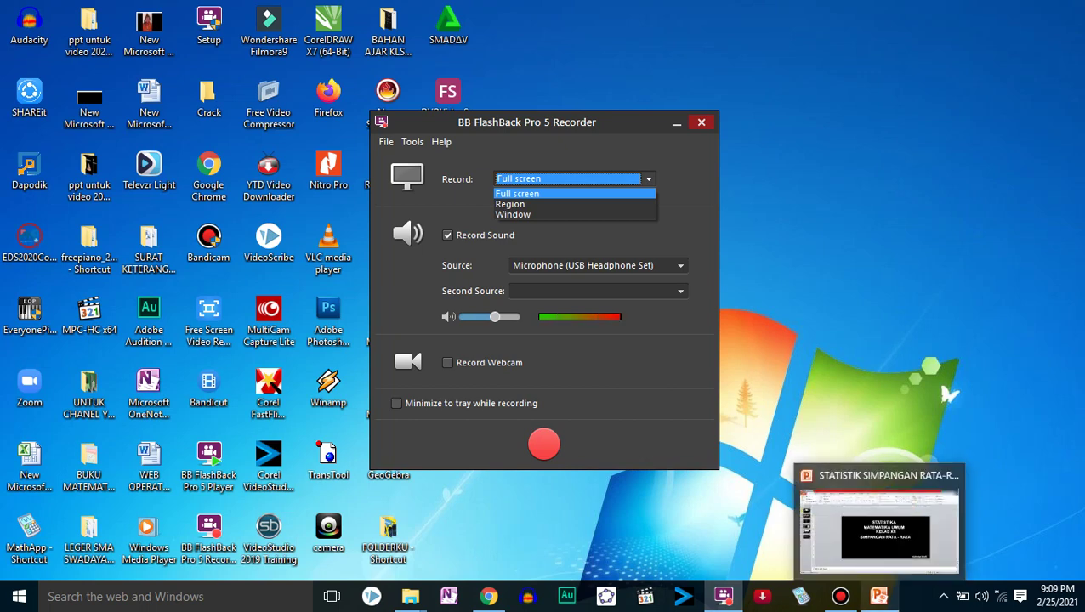
Switch back to the PowerPoint presentation and display the Animation Pane for the title slide
click(878, 596)
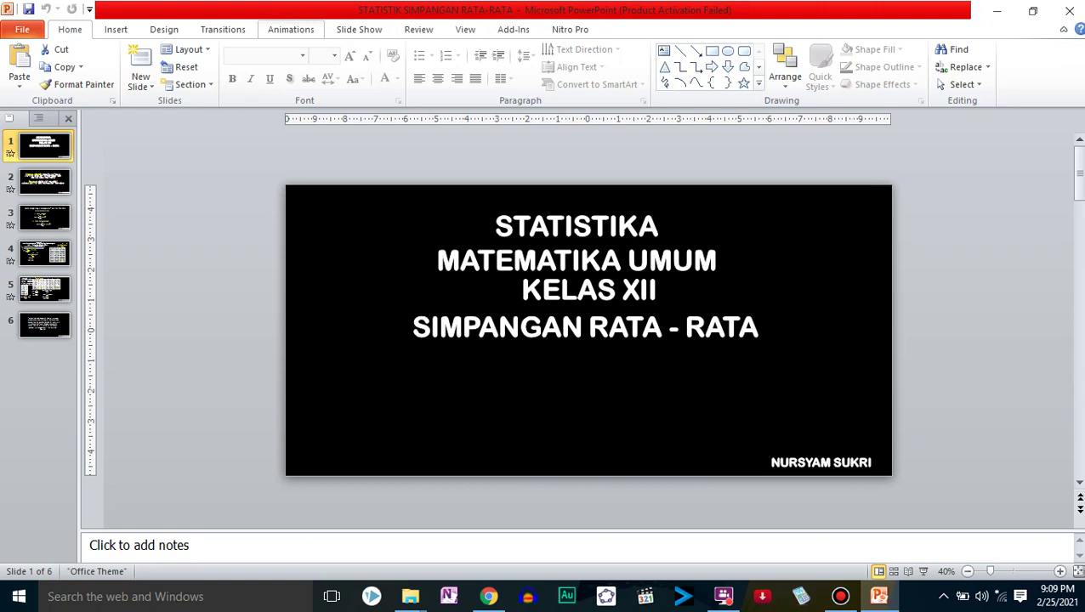
click(291, 29)
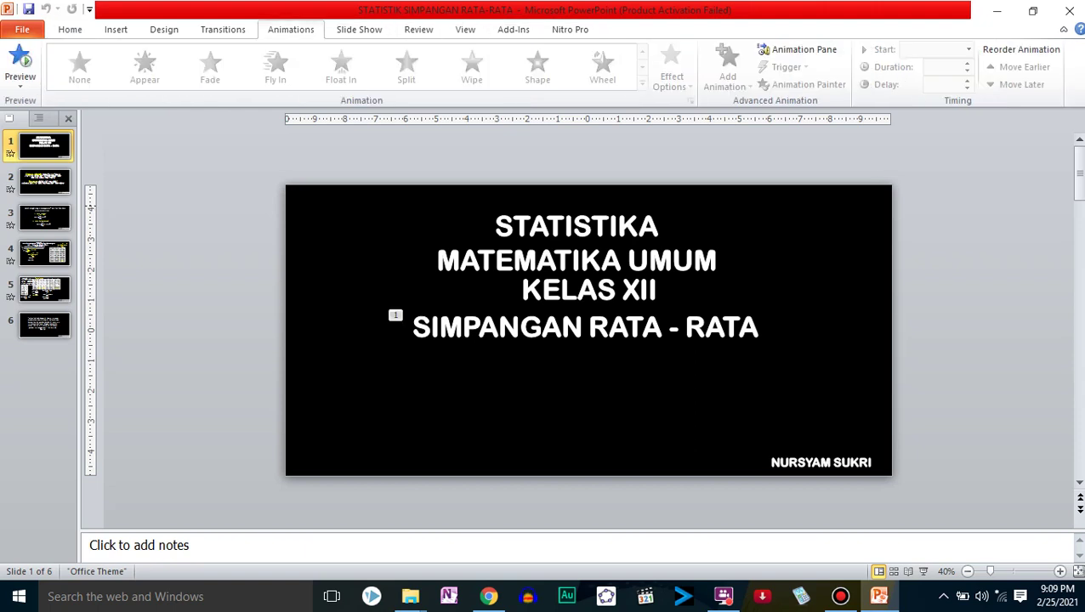
click(798, 50)
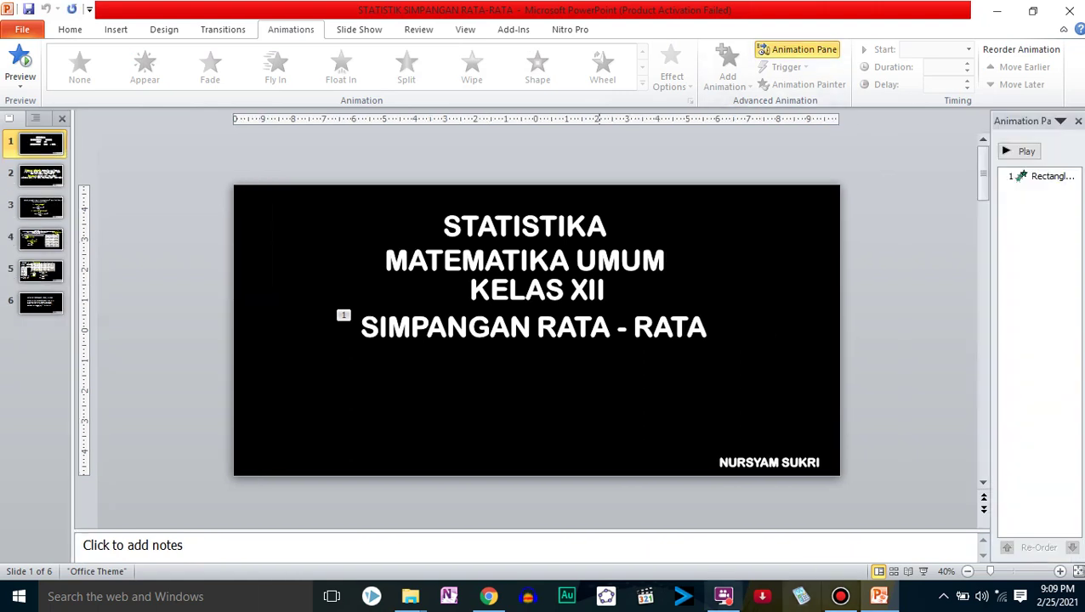
mouse_move(840, 596)
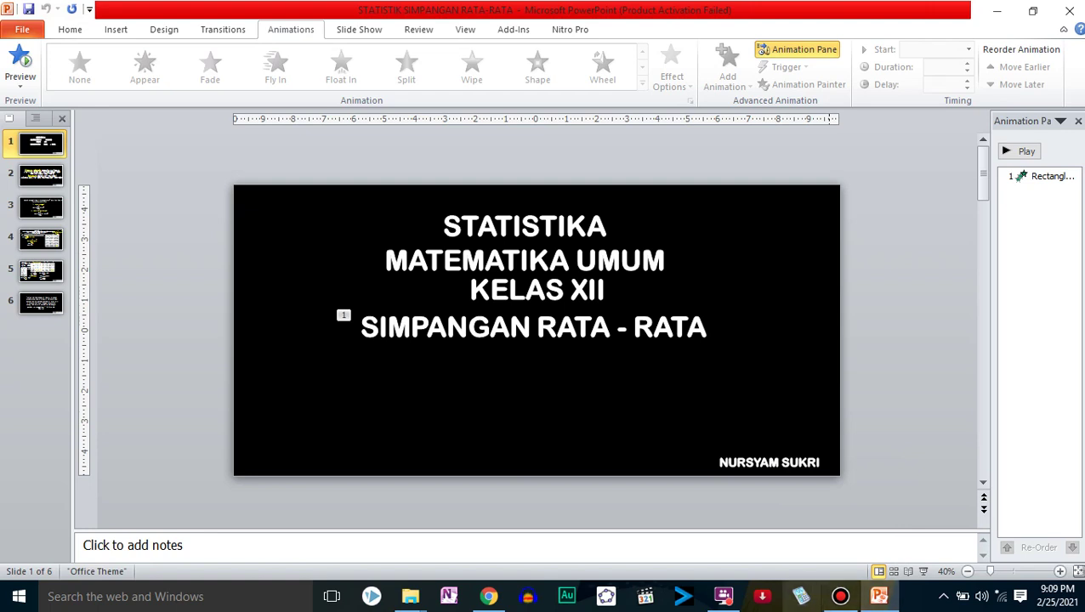
Start a full-screen recording with microphone sound in BB FlashBack Pro 5 Recorder and launch the presentation's slide show
click(723, 596)
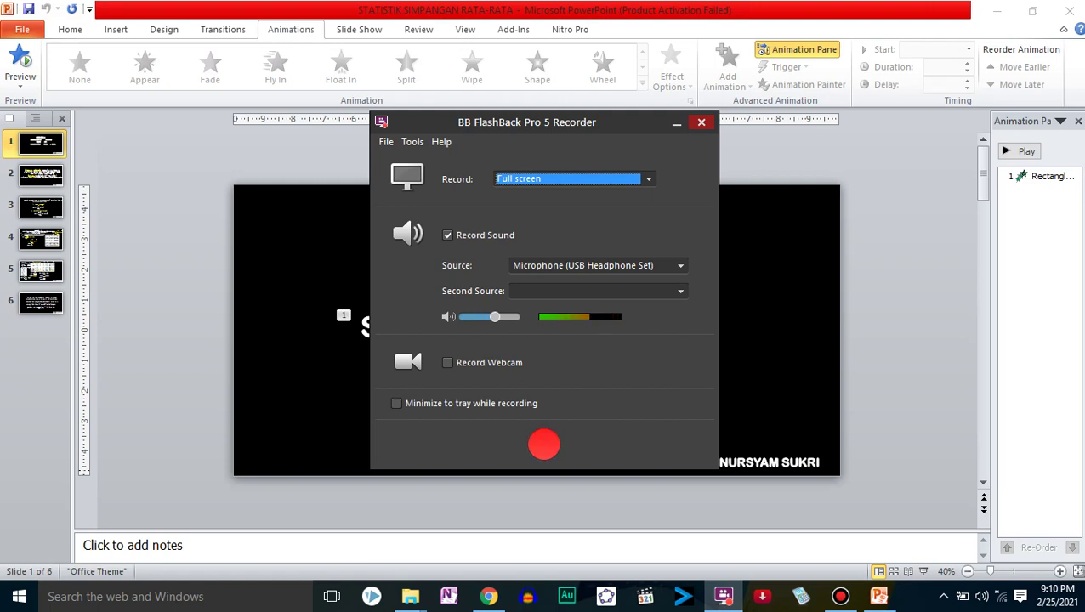
click(544, 444)
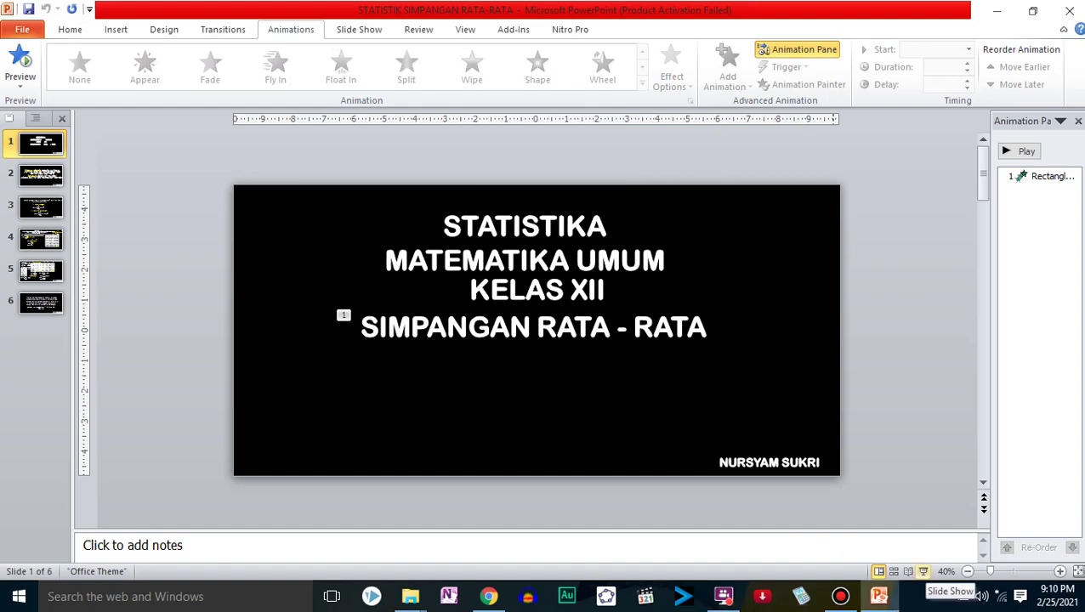
click(922, 571)
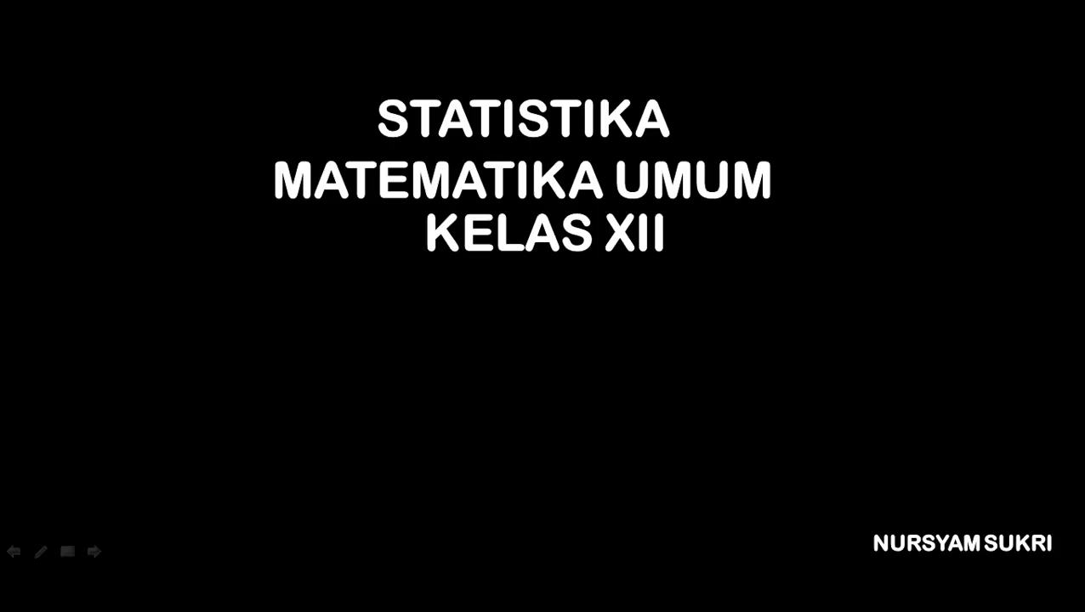
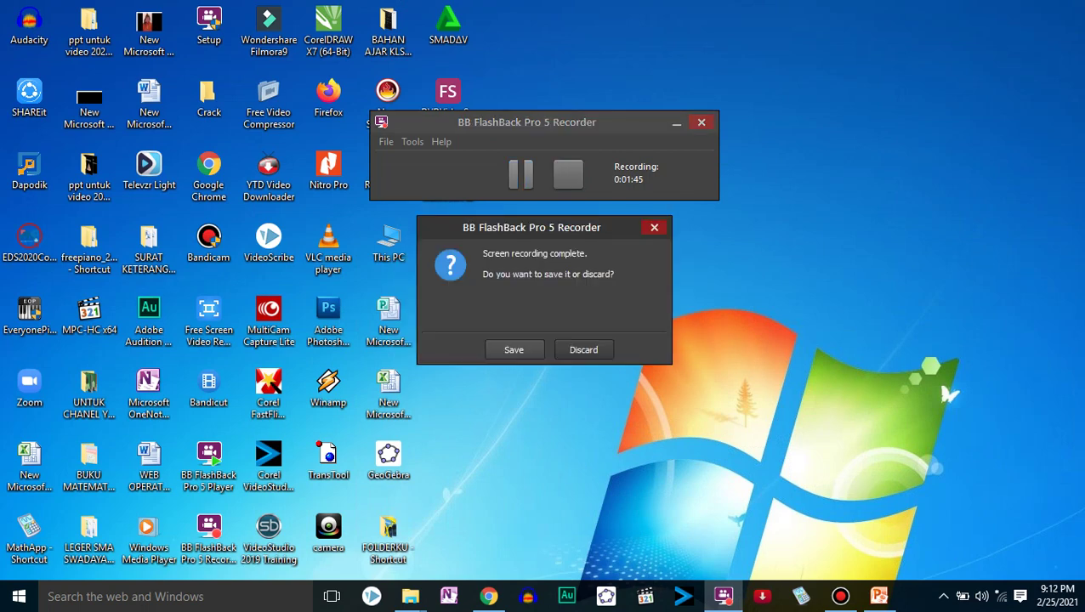
Save the finished screen recording as "percobaan 1" in the BB FlashBack Movies folder
key(Return)
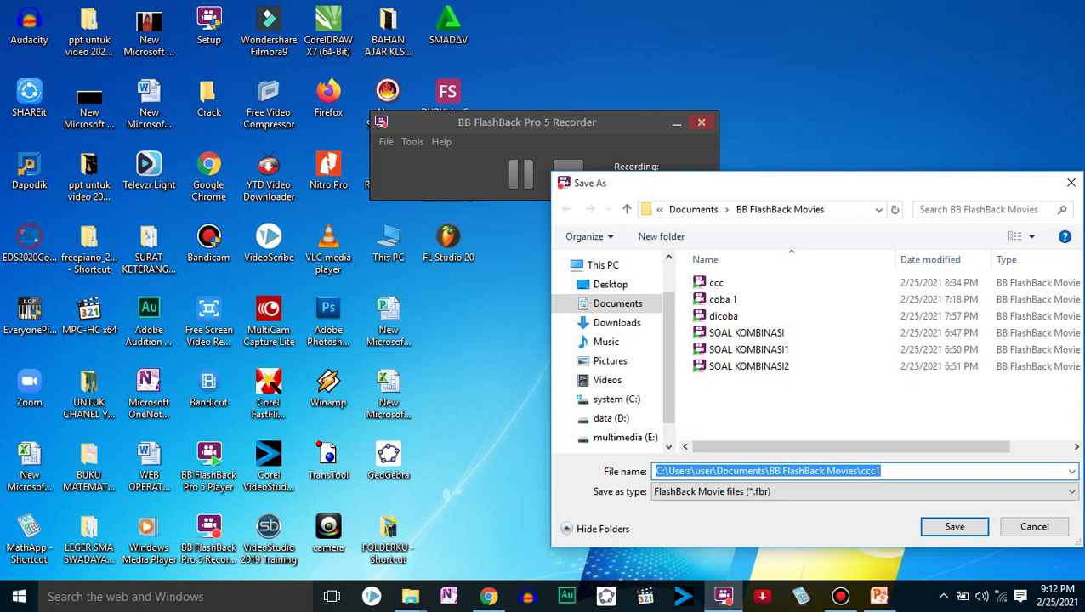
click(501, 357)
click(89, 34)
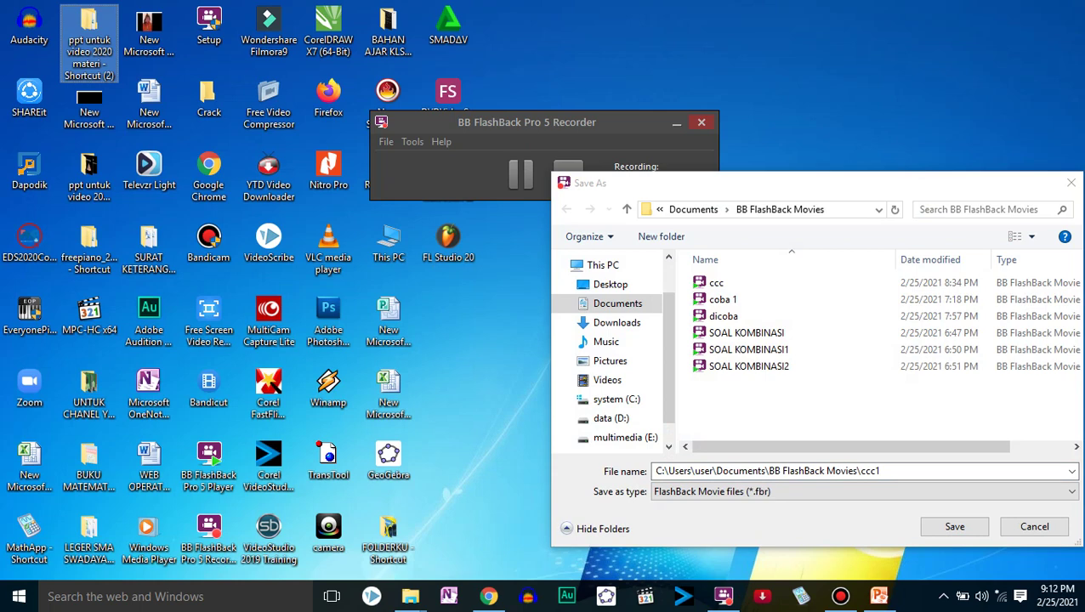
drag(885, 471, 655, 471)
text(p)
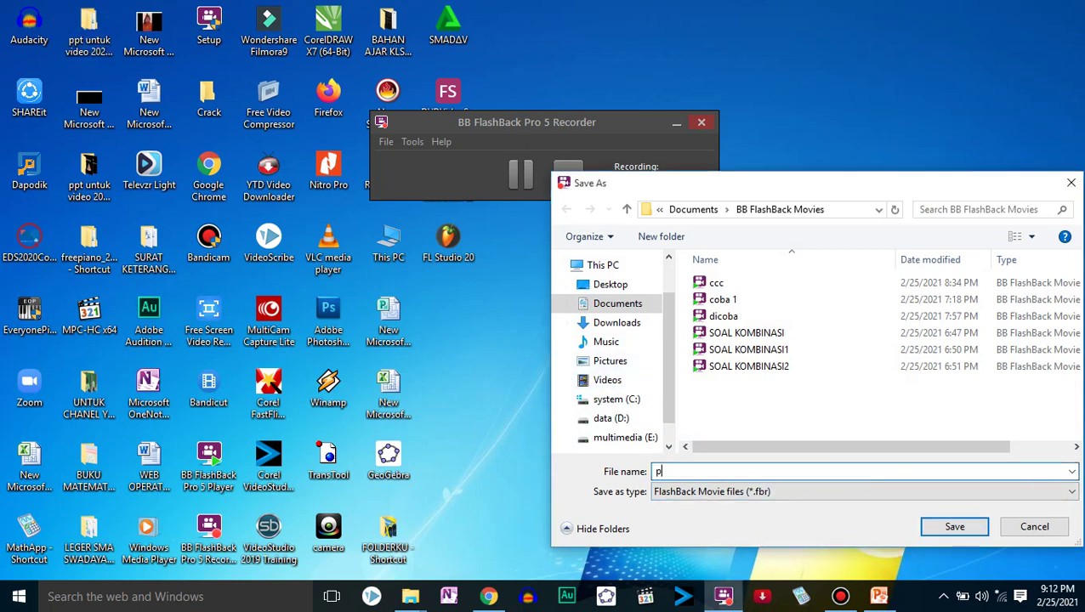
text(ercobaab)
key(BackSpace)
text(n 1)
key(Return)
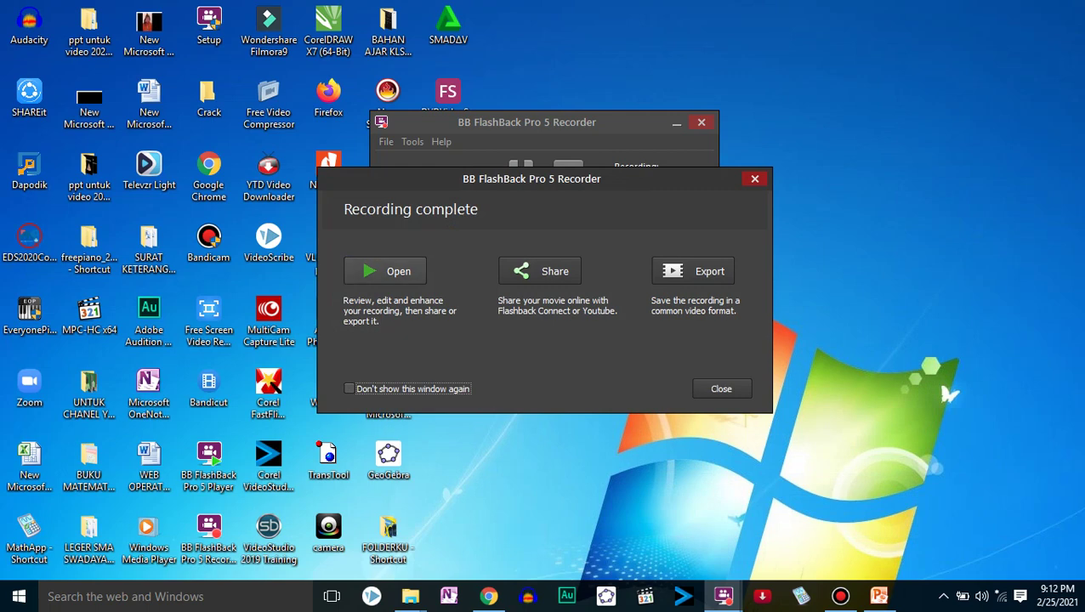
Open the percobaan 1 recording in BB FlashBack Pro 5 Player and set the preview zoom to 50%
key(Escape)
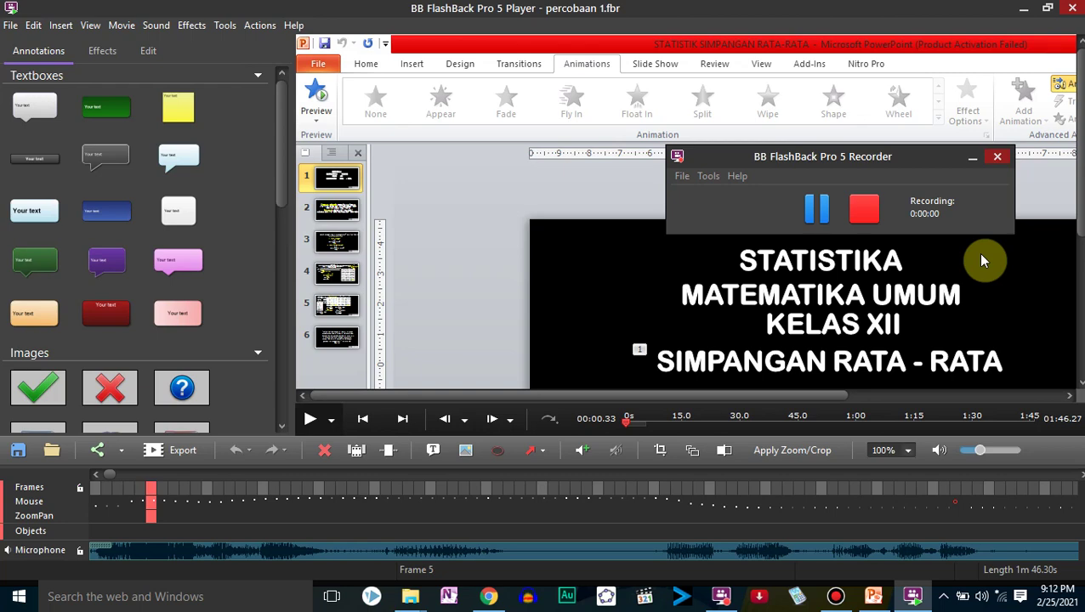
click(907, 450)
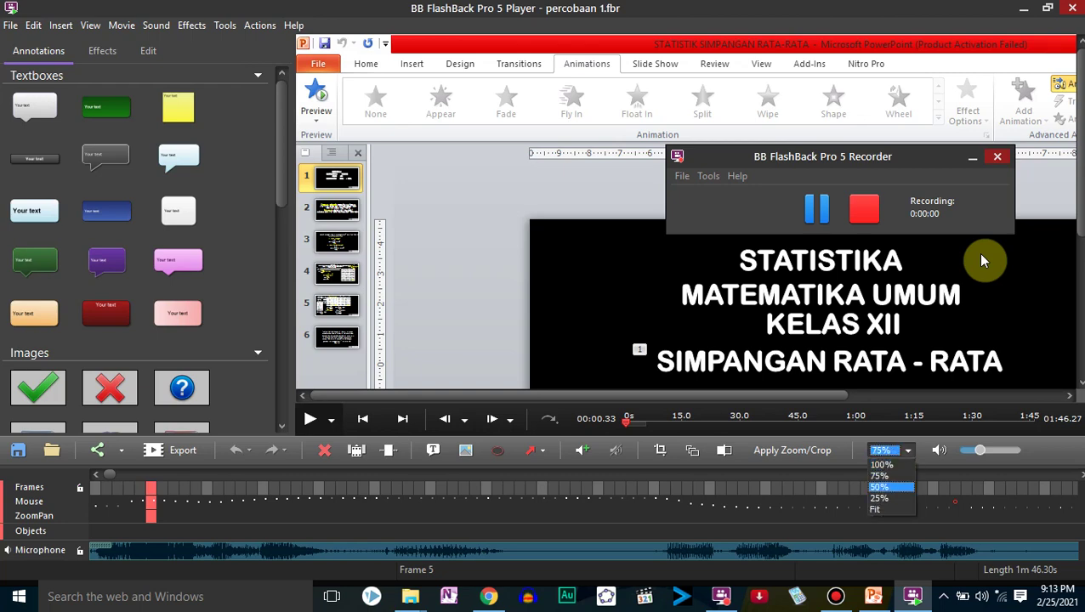
click(879, 486)
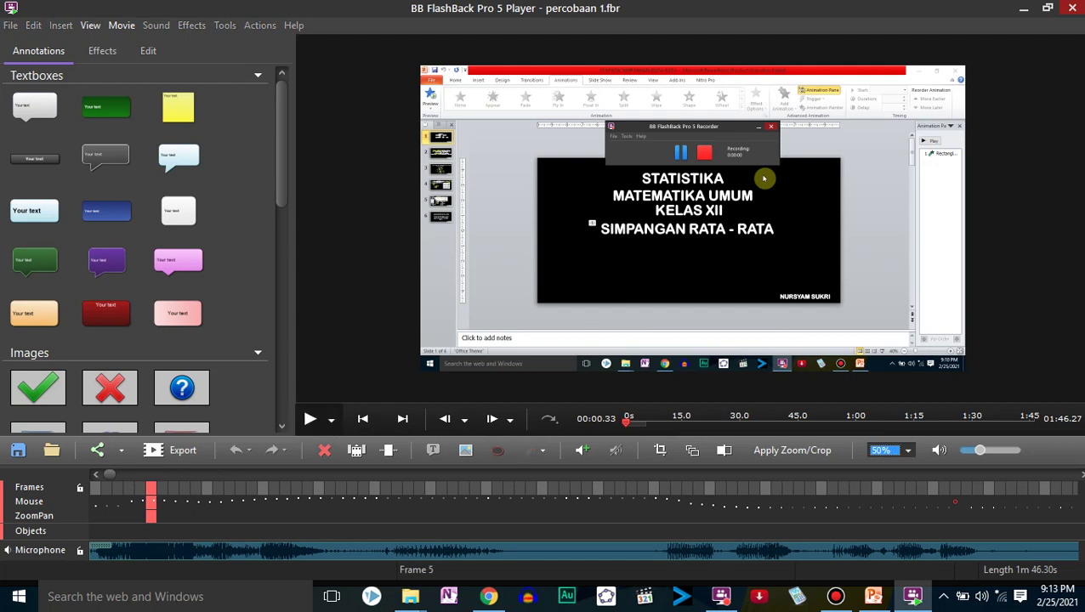
Play back the recording to check its picture and sound, and move the playhead to frame 808
click(310, 418)
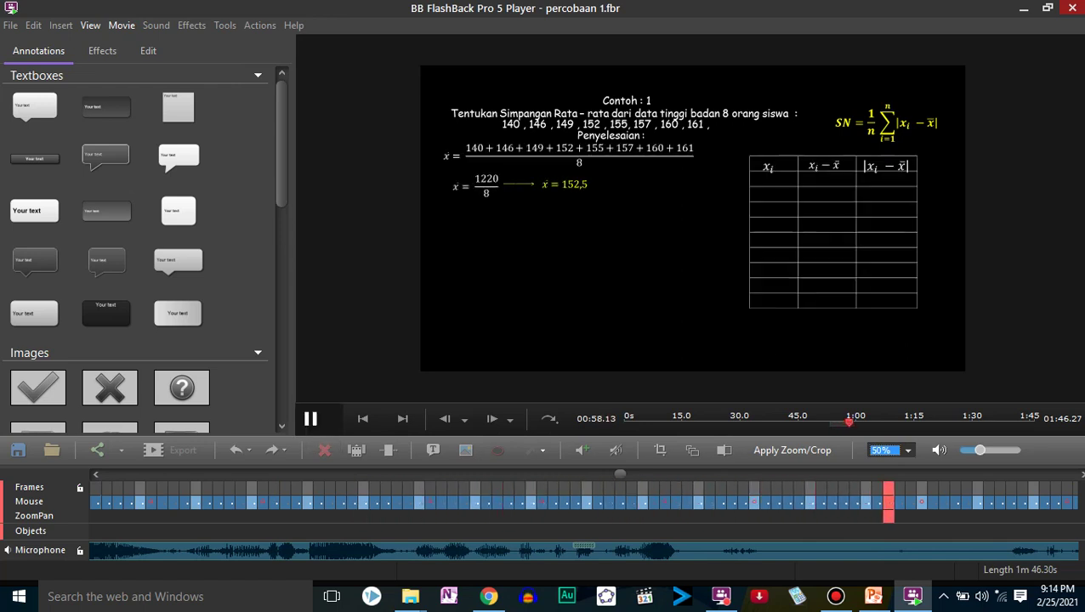
click(310, 418)
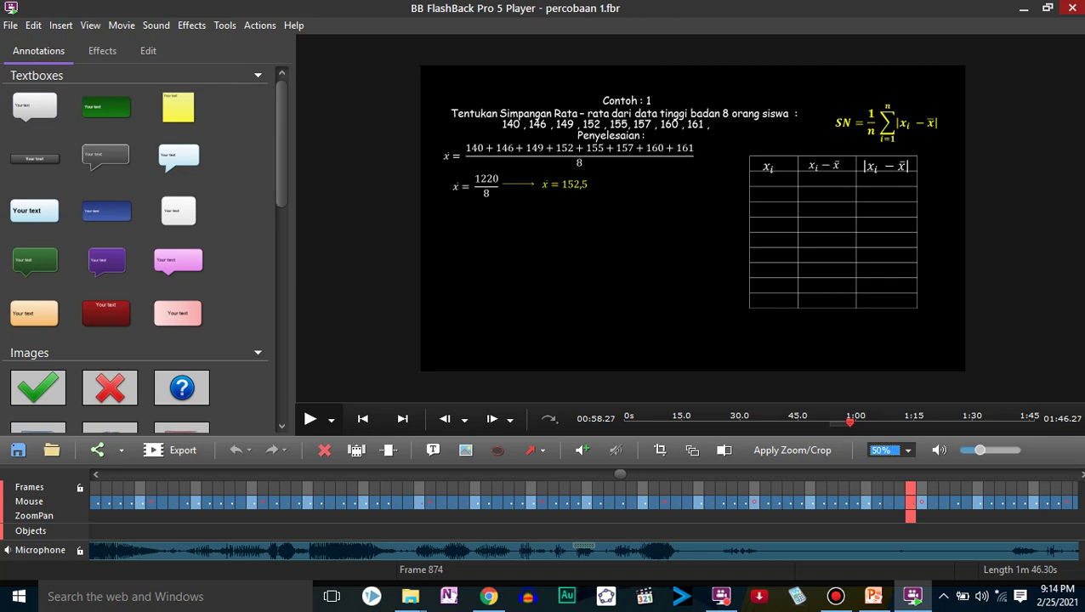
click(241, 491)
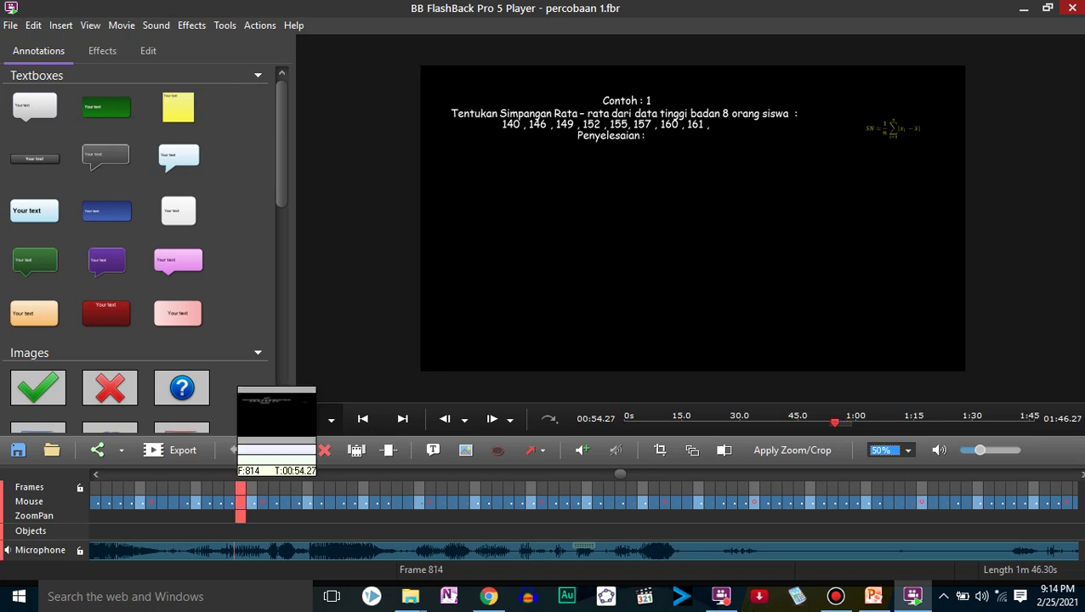
click(174, 491)
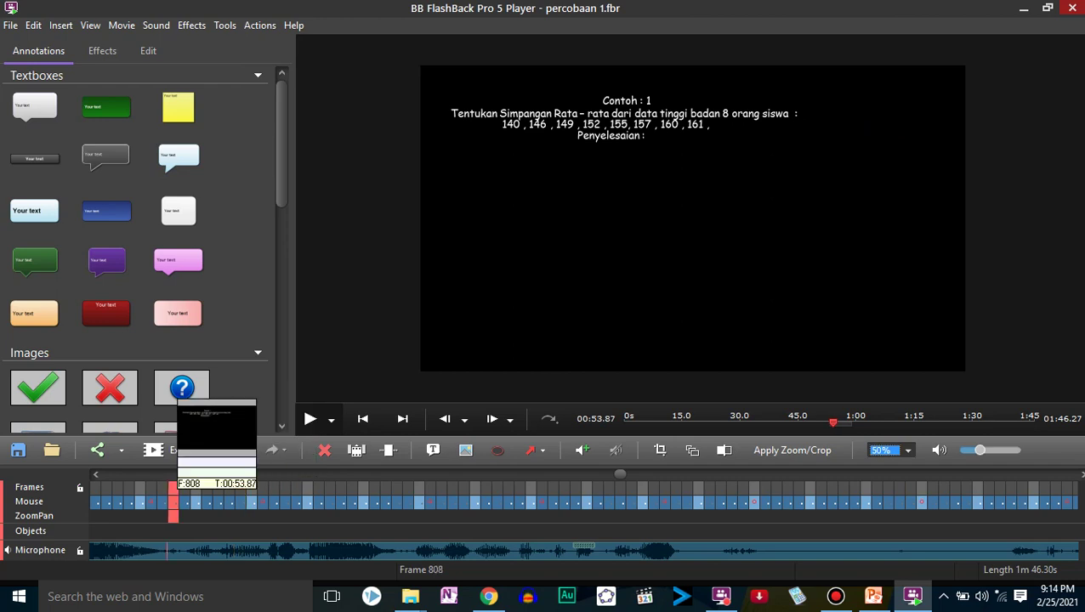
Apply noise removal to the microphone track of the whole recording, adjusting the strength and keeping Remove Musical Artefacts enabled
key(ctrl+a)
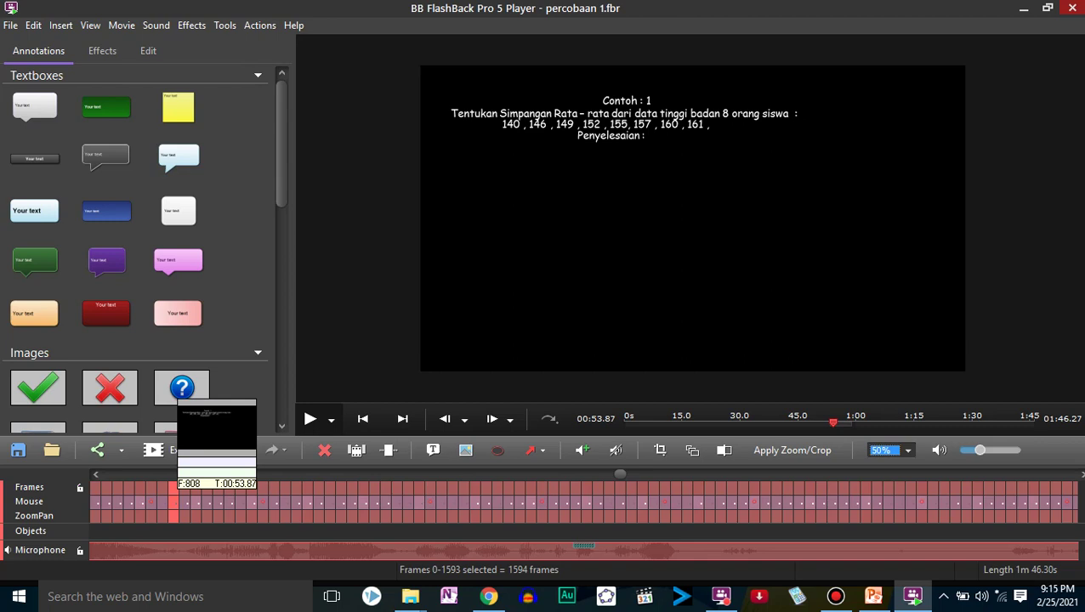
right_click(134, 549)
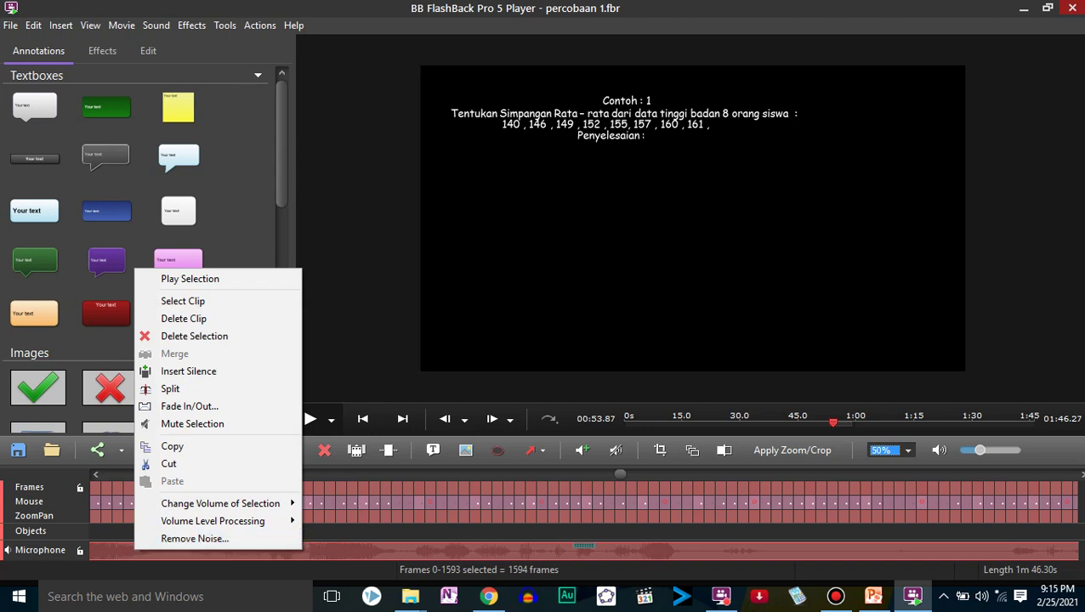
click(187, 537)
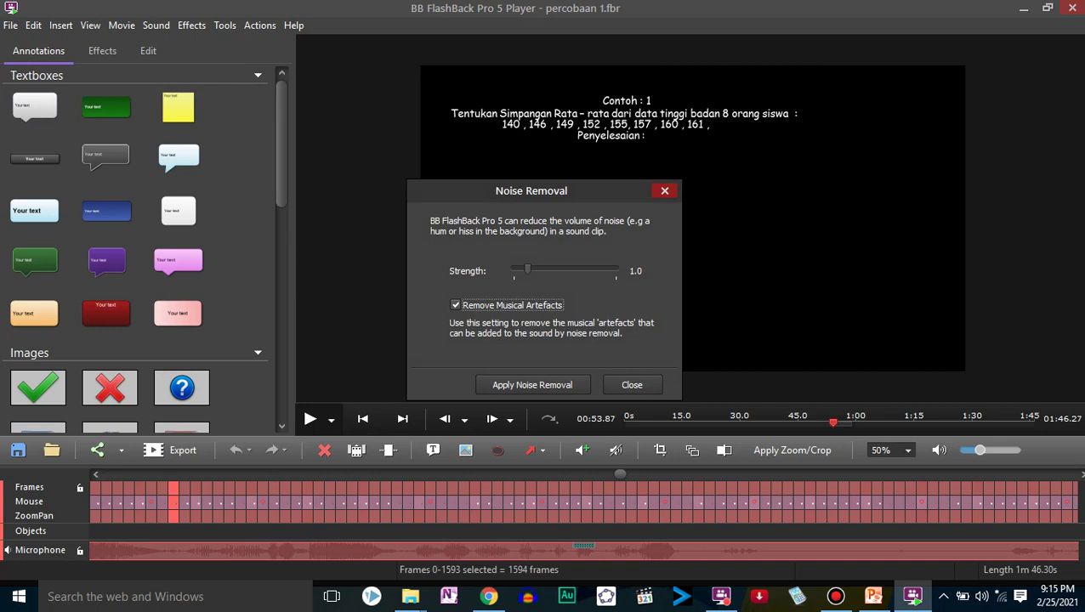
key(shift+Tab)
key(Right)
key(Right)
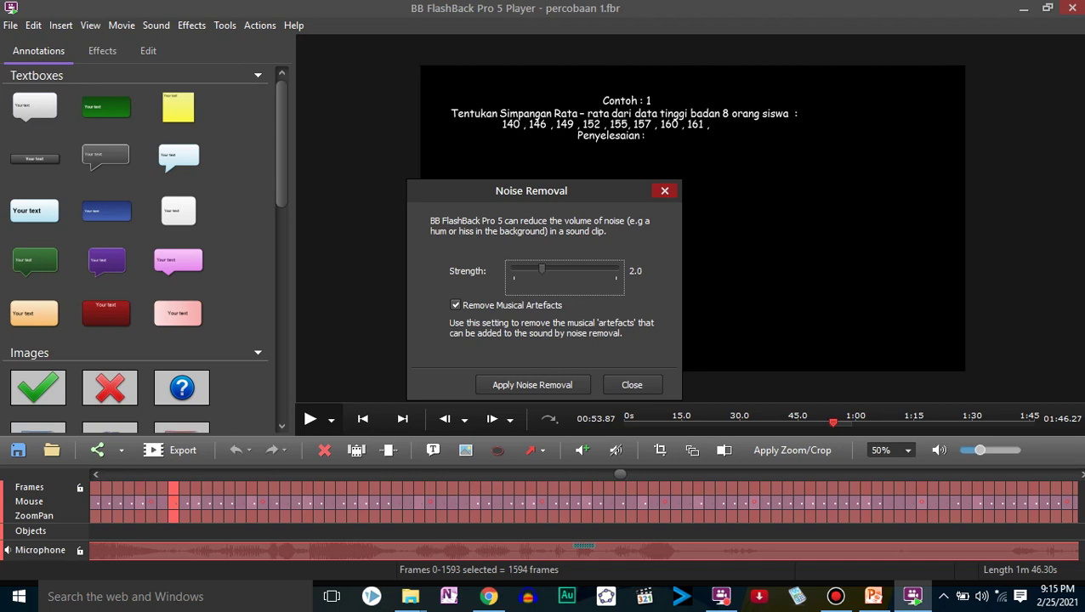
key(Left)
key(Left)
key(Left)
key(Left)
key(Left)
key(Left)
key(Left)
key(Left)
key(Left)
key(Left)
key(Left)
key(Left)
key(Left)
key(Right)
key(Right)
key(Right)
key(Right)
key(Right)
key(Right)
key(Right)
key(Right)
click(532, 386)
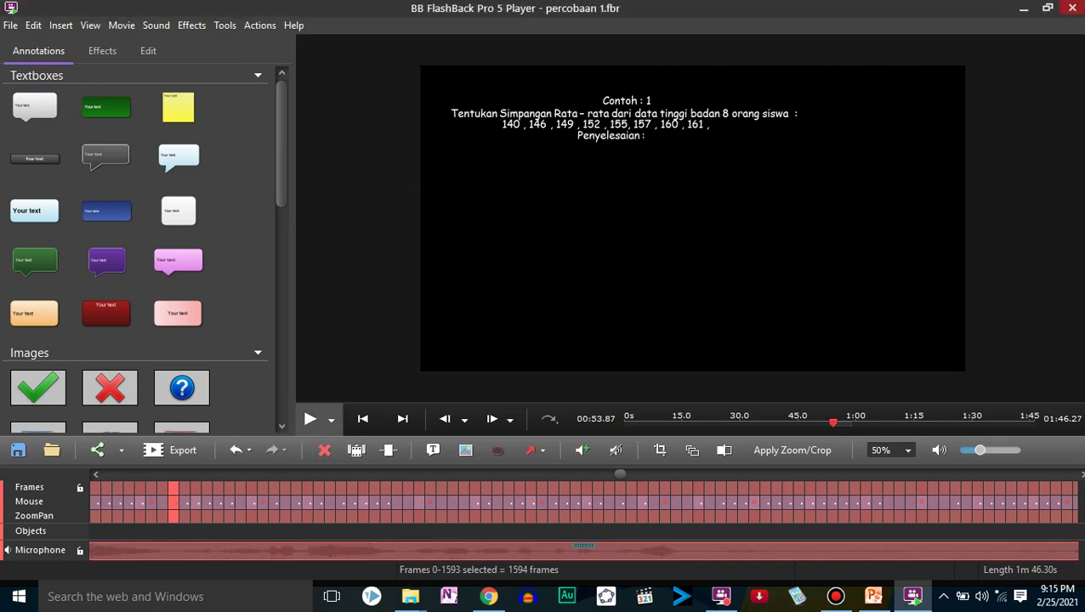
Play back the section from frame 808 to check the cleaned sound, and return the playhead to frame 806
click(310, 418)
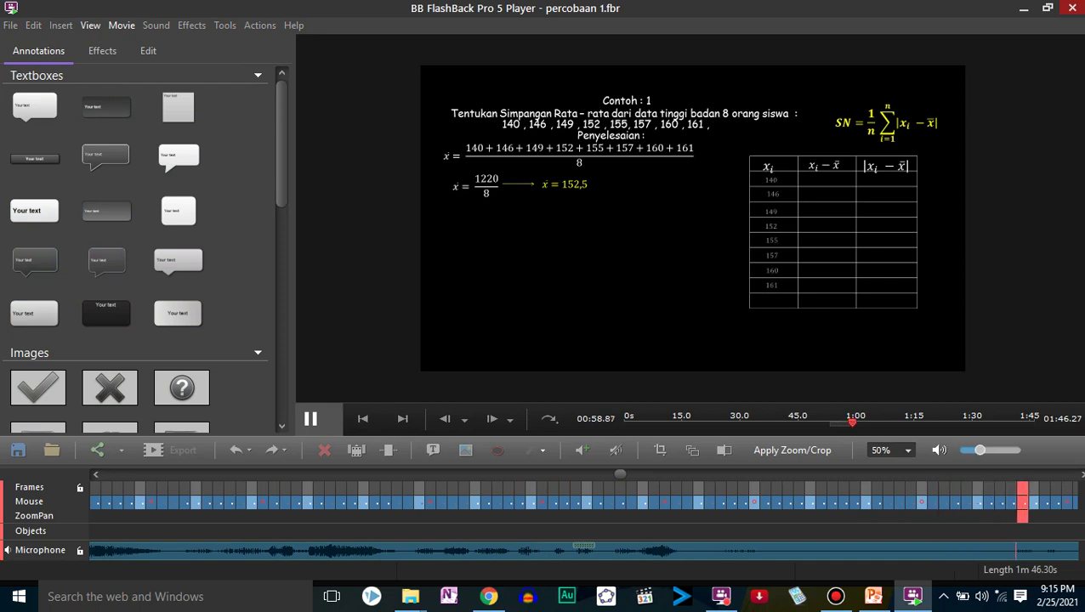
click(311, 418)
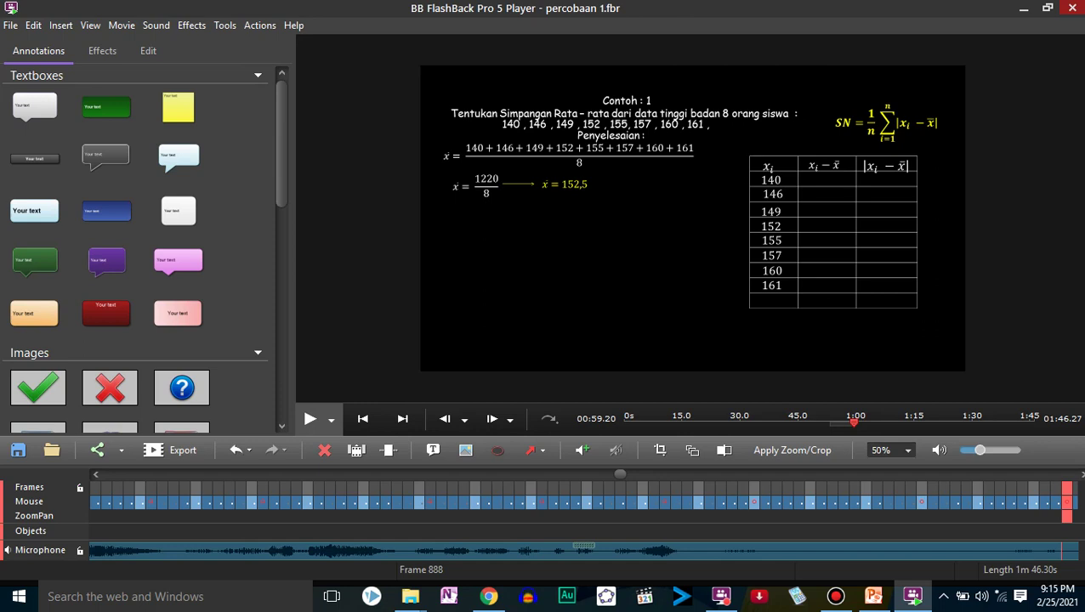
click(150, 501)
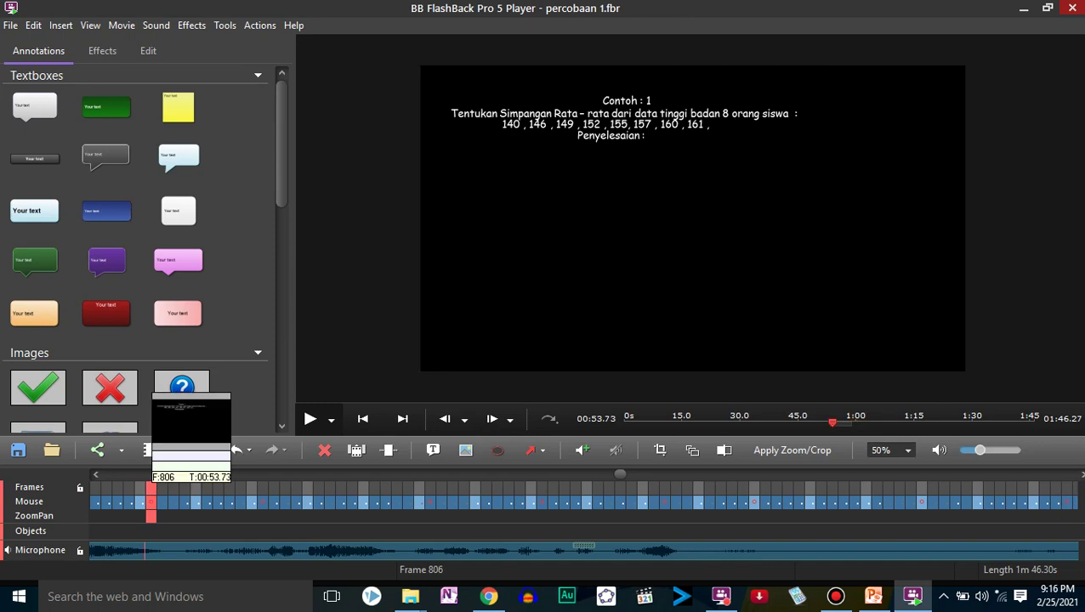
Raise the volume of the whole recording's microphone track by 40% and play back the section from frame 807 to check the sound
click(161, 502)
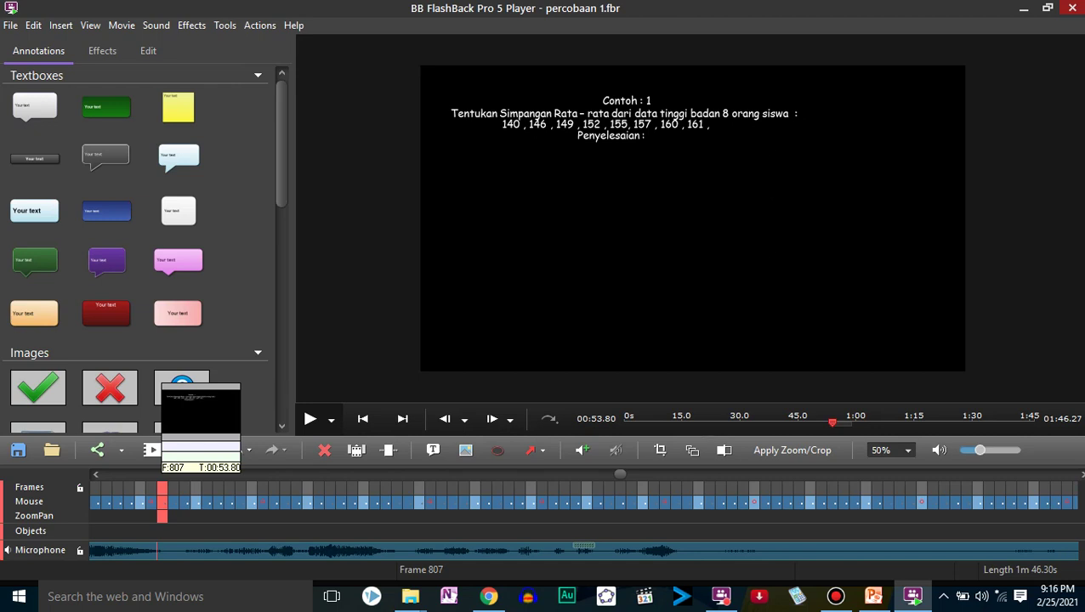
key(ctrl+a)
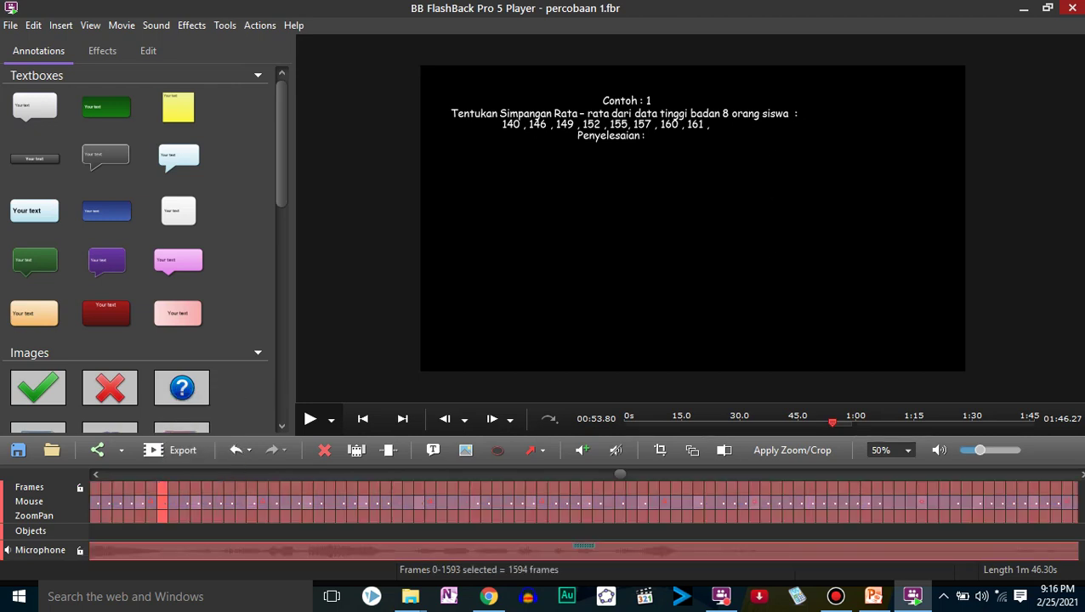
right_click(140, 550)
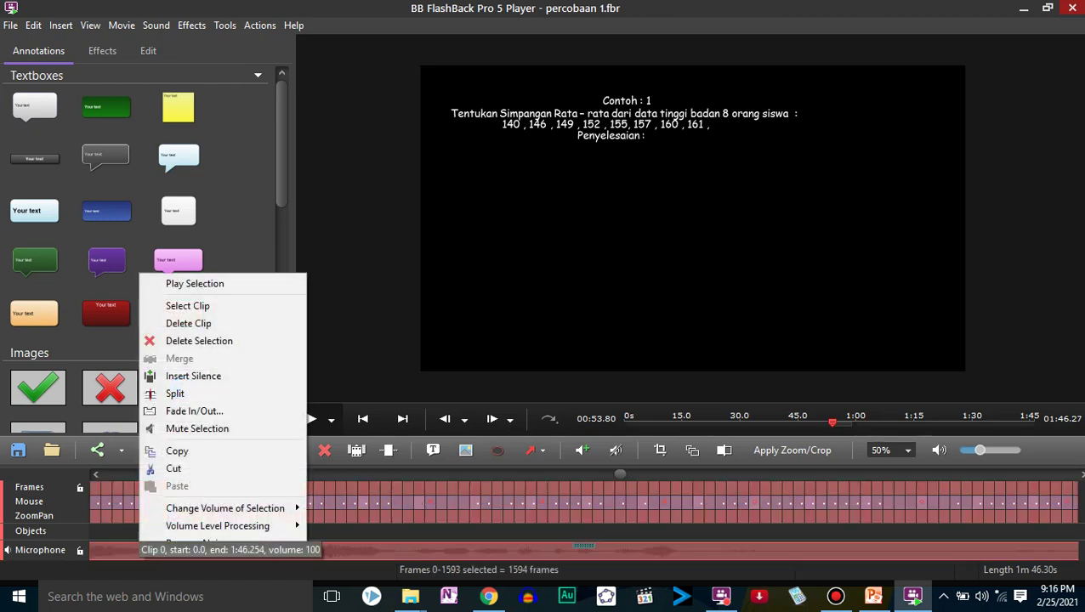
mouse_move(226, 507)
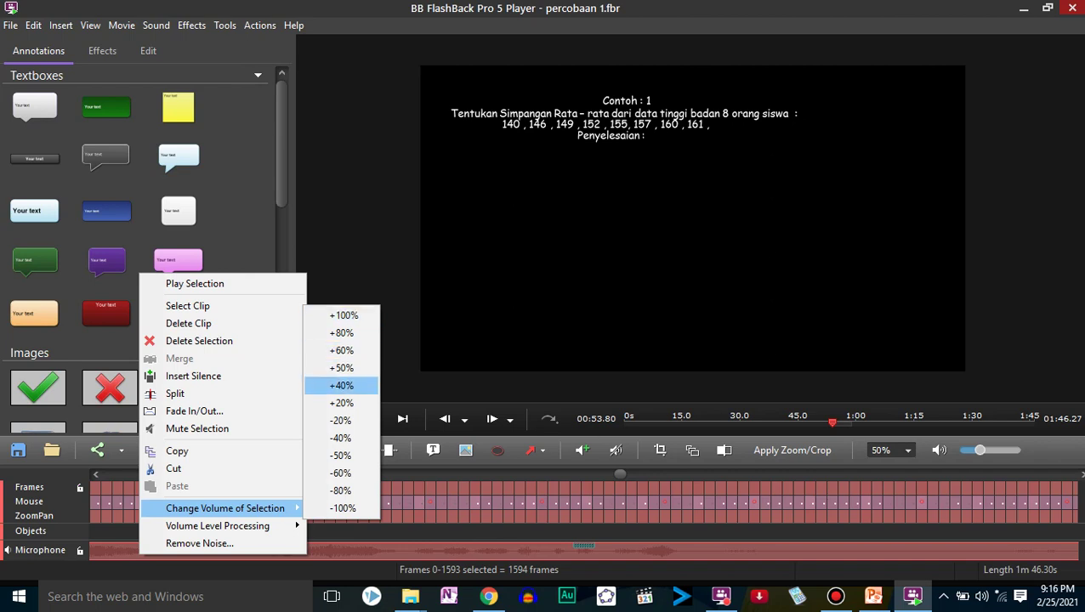
click(341, 385)
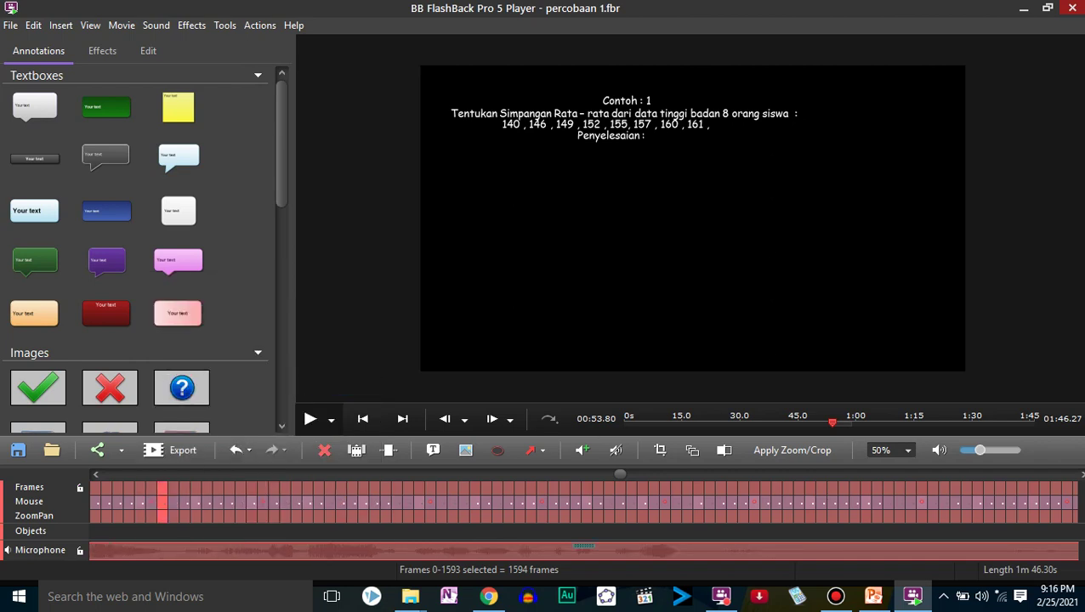
click(310, 418)
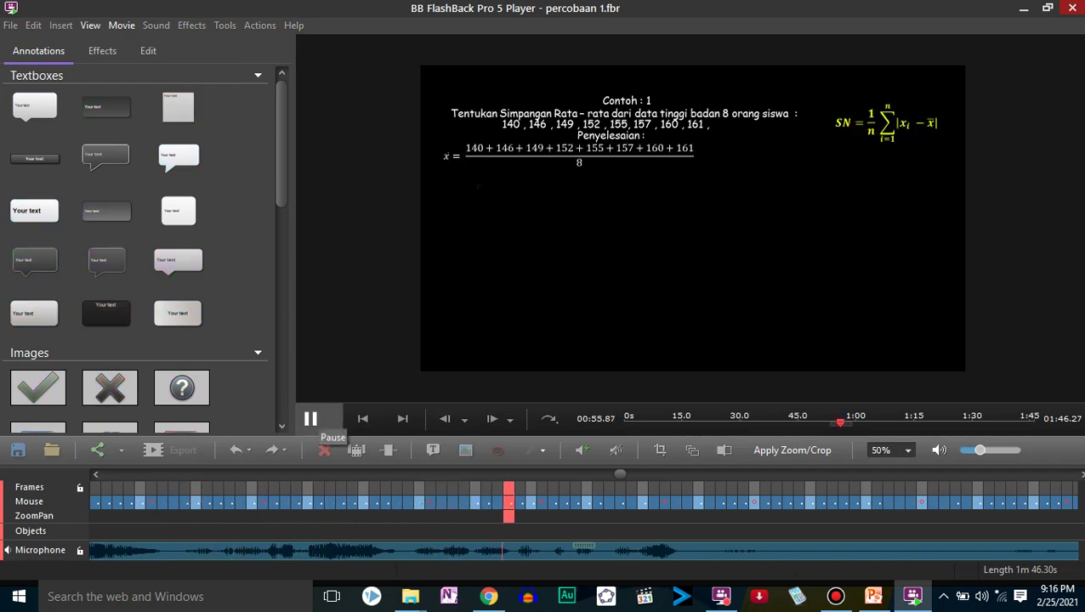
click(310, 418)
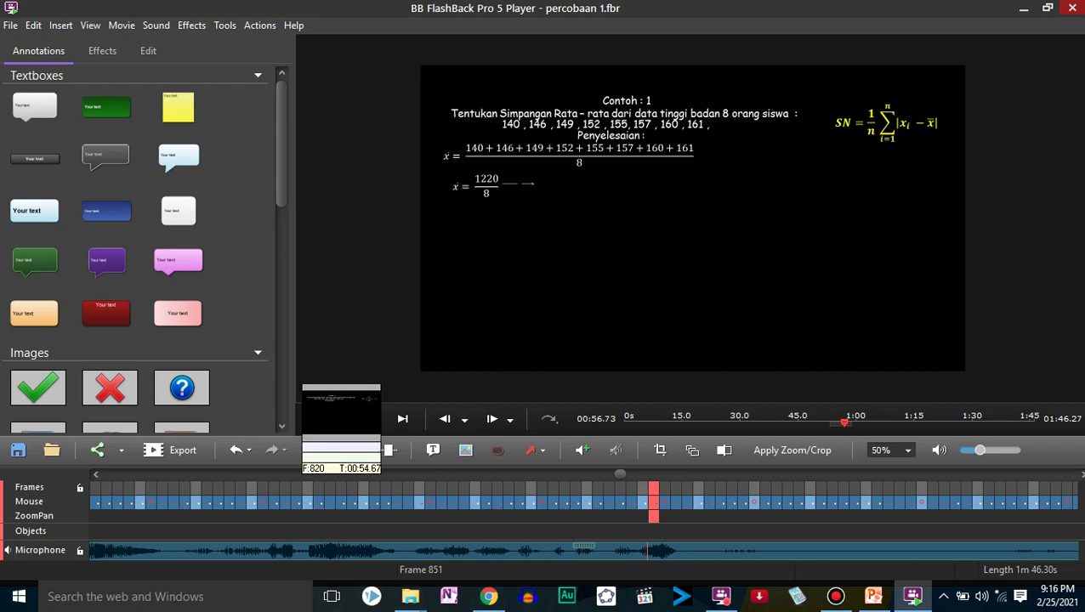
click(851, 420)
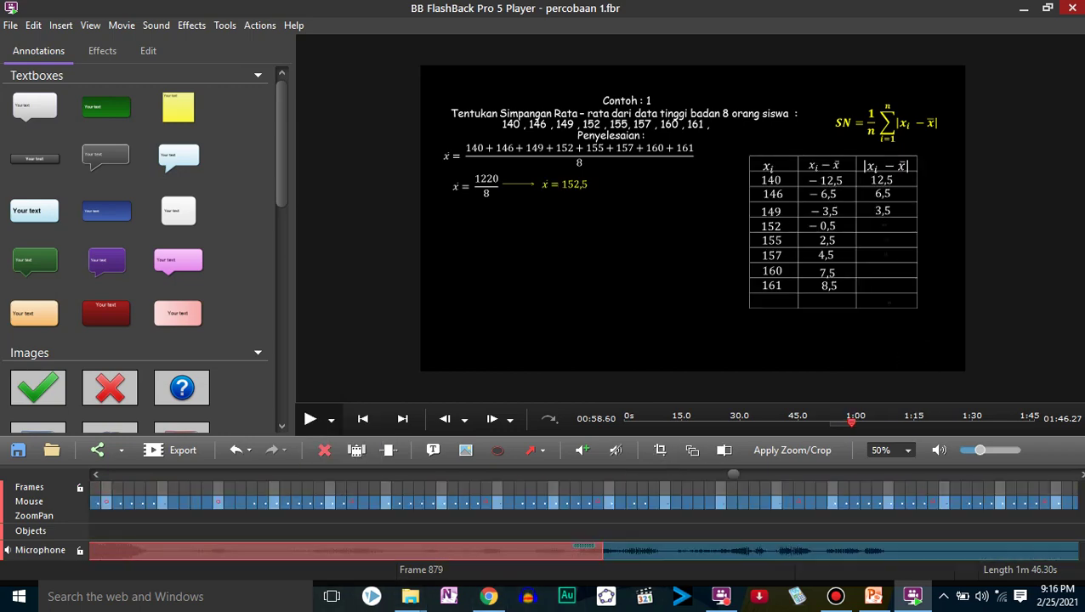
key(shift+End)
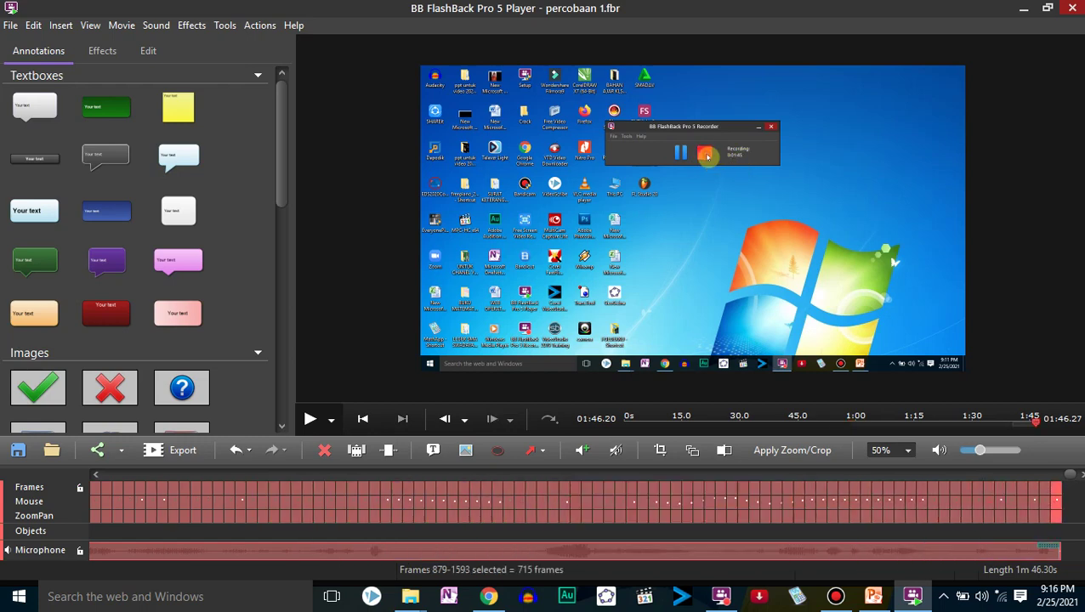
click(989, 418)
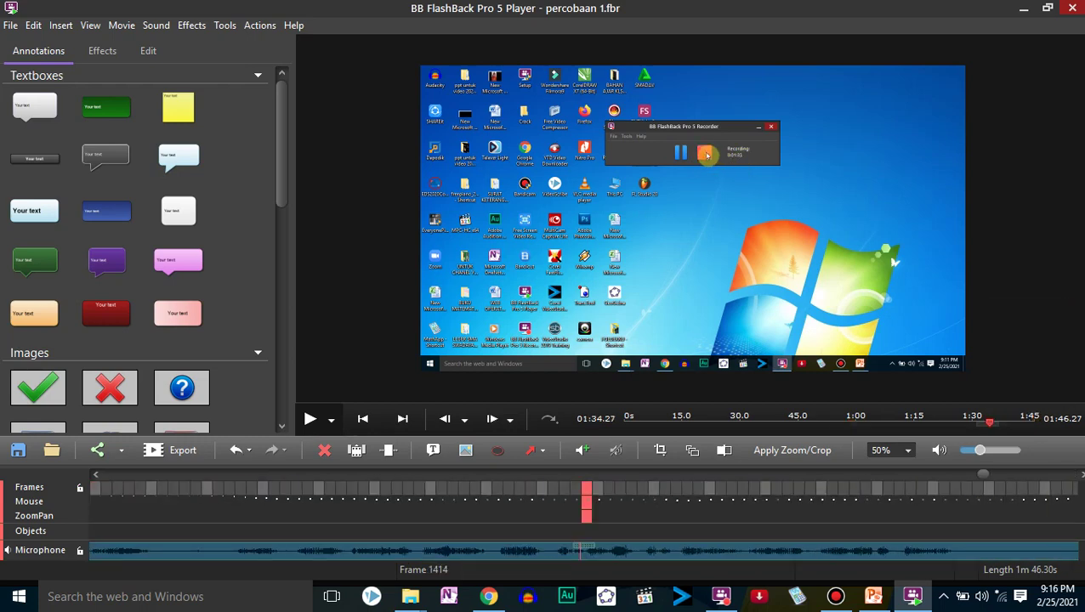
Delete frames 1325 to 1434 together with their sound, shifting the sound after the deletion left
click(730, 420)
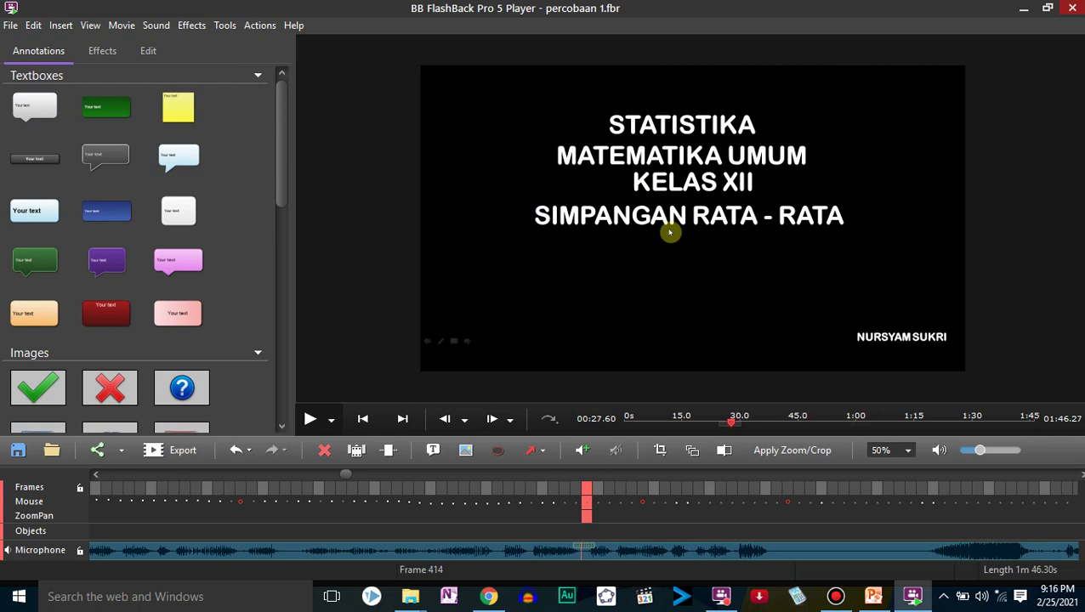
click(964, 418)
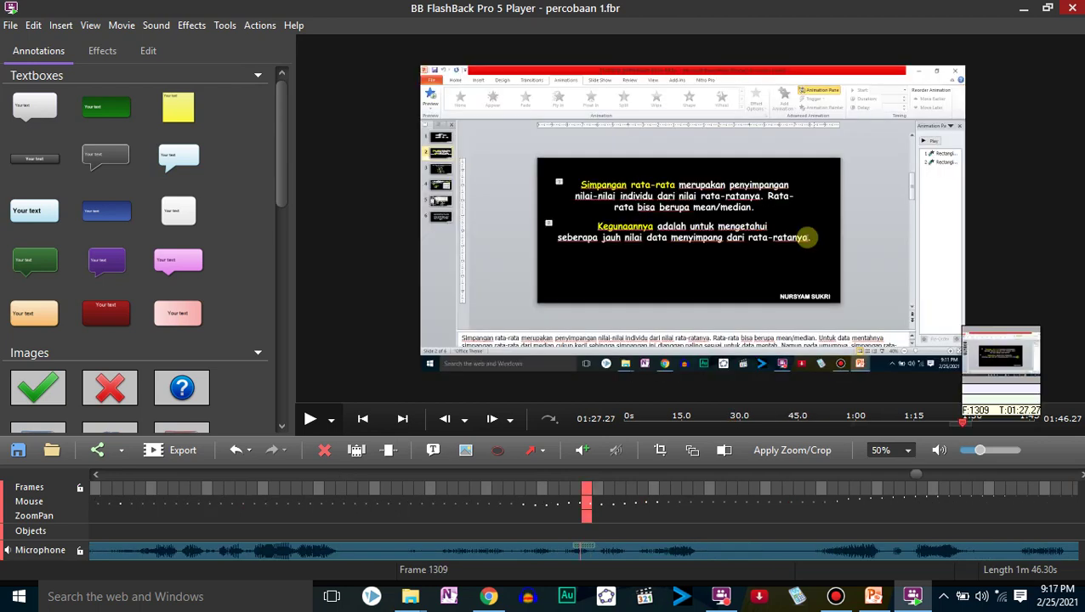
click(965, 419)
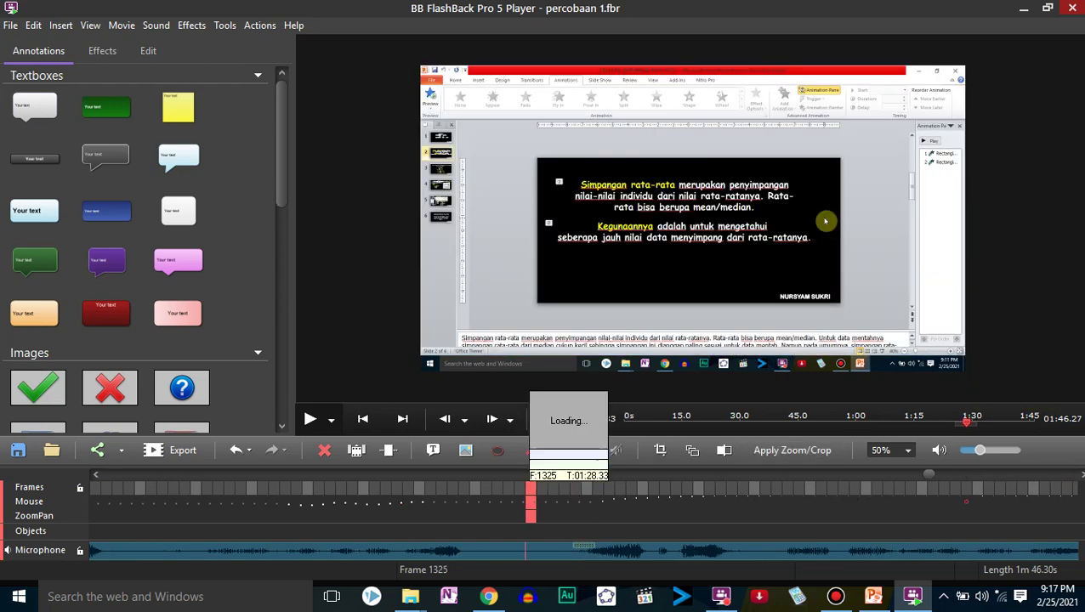
drag(525, 501, 1069, 502)
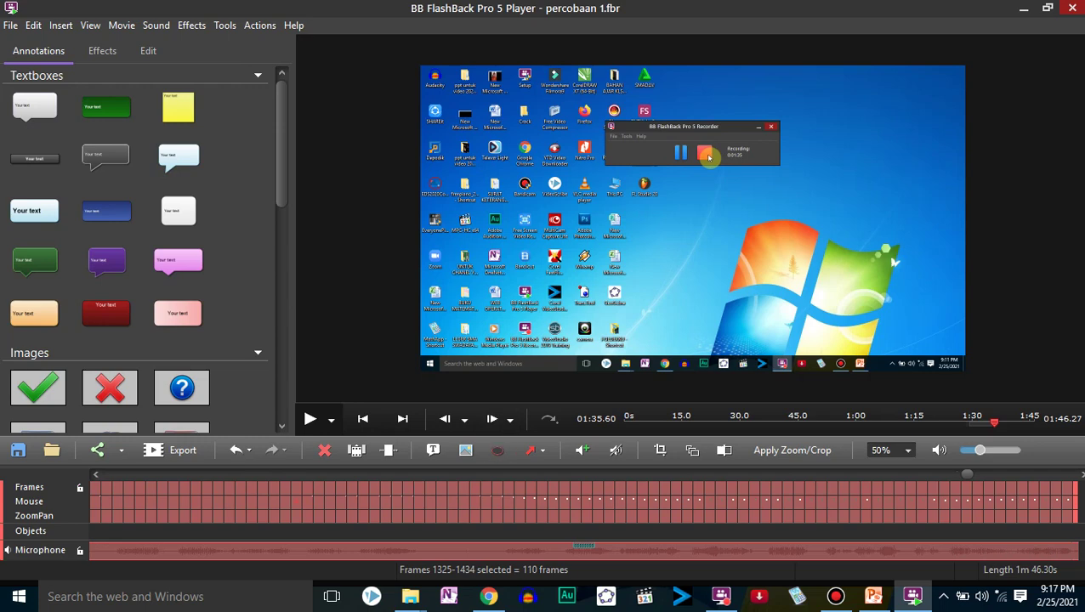
right_click(464, 497)
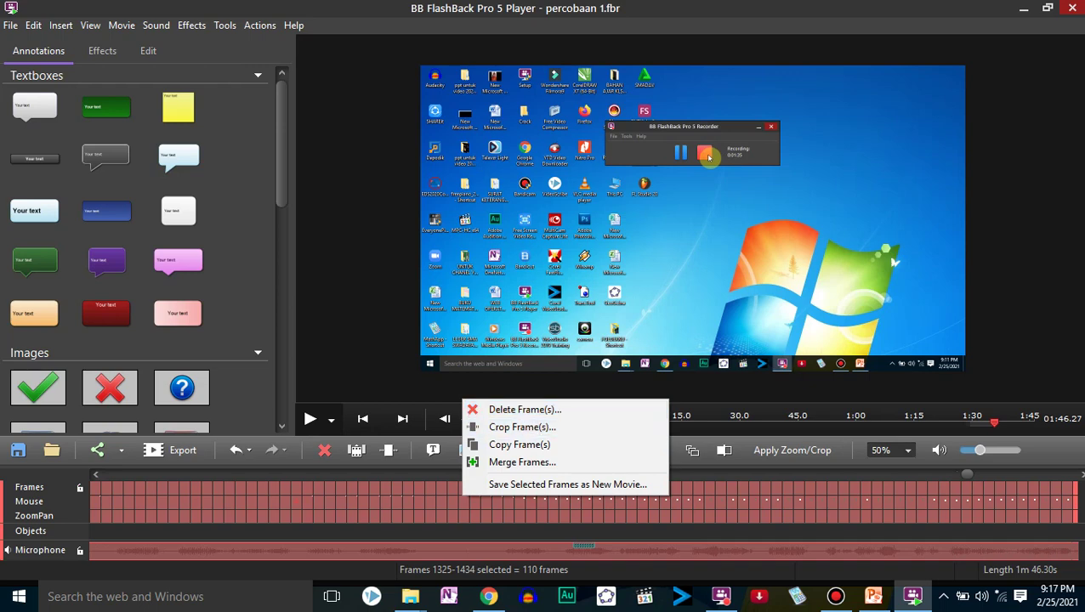
key(Delete)
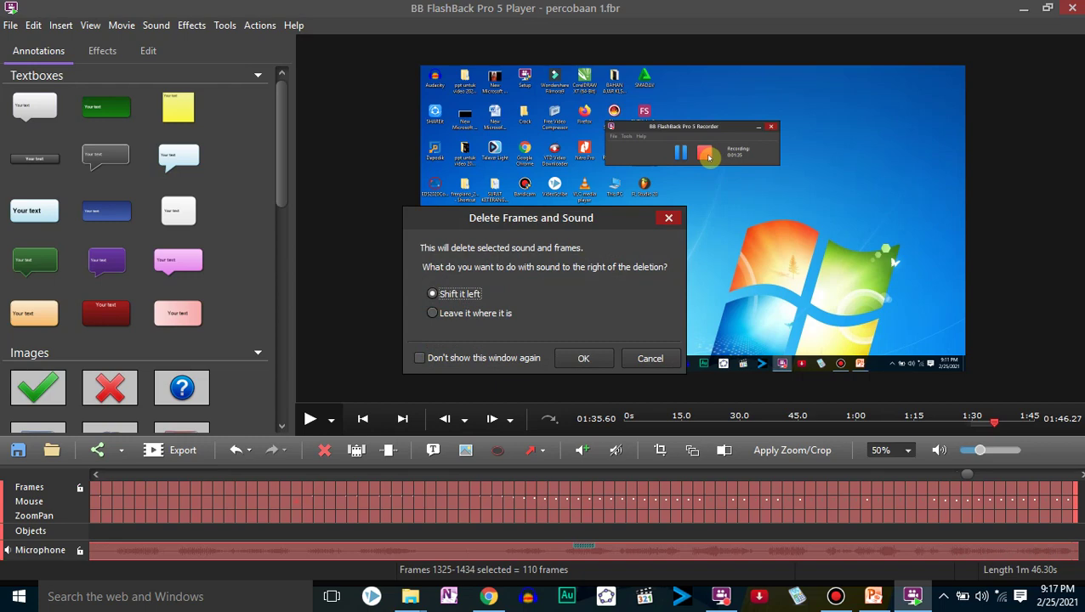
key(Return)
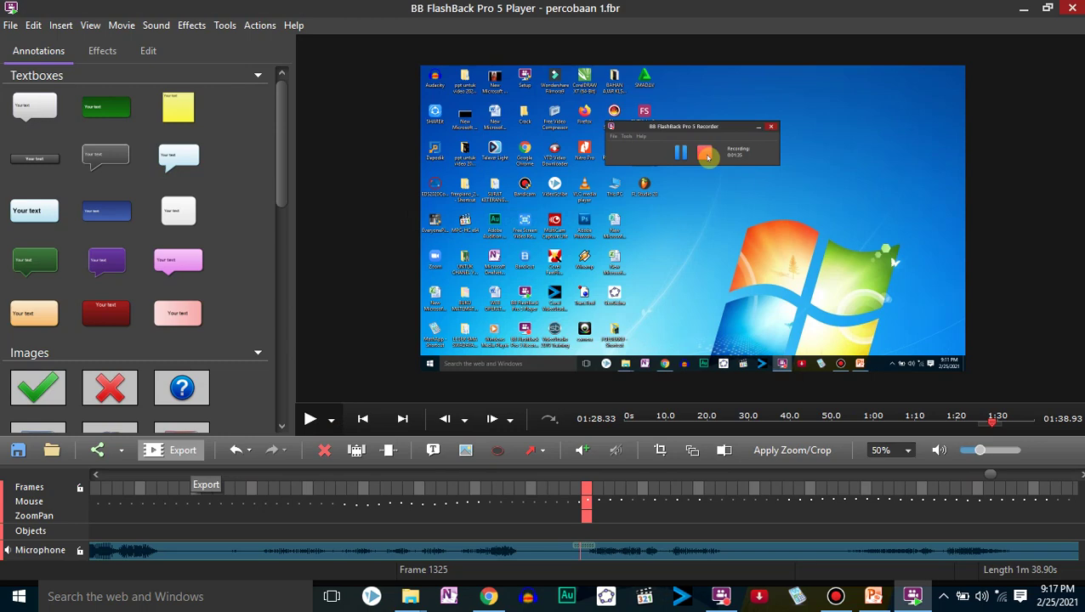
Export the whole movie as MPEG4 with free scaling at 100%, saving it as percobaan 1 in the MATERI VIDEO folder
click(174, 450)
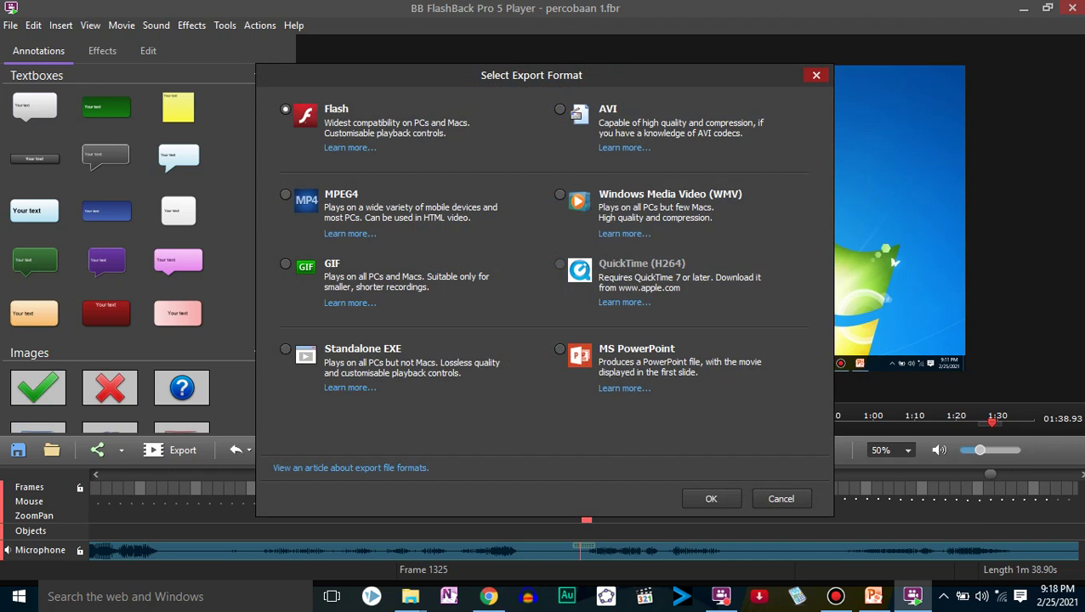
click(286, 194)
click(710, 499)
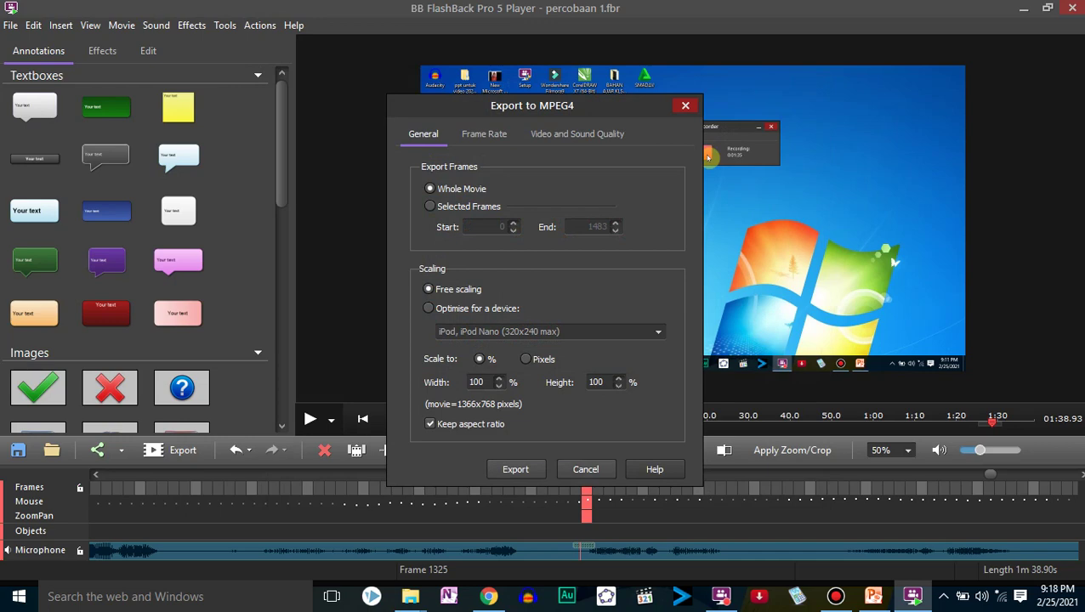
click(515, 470)
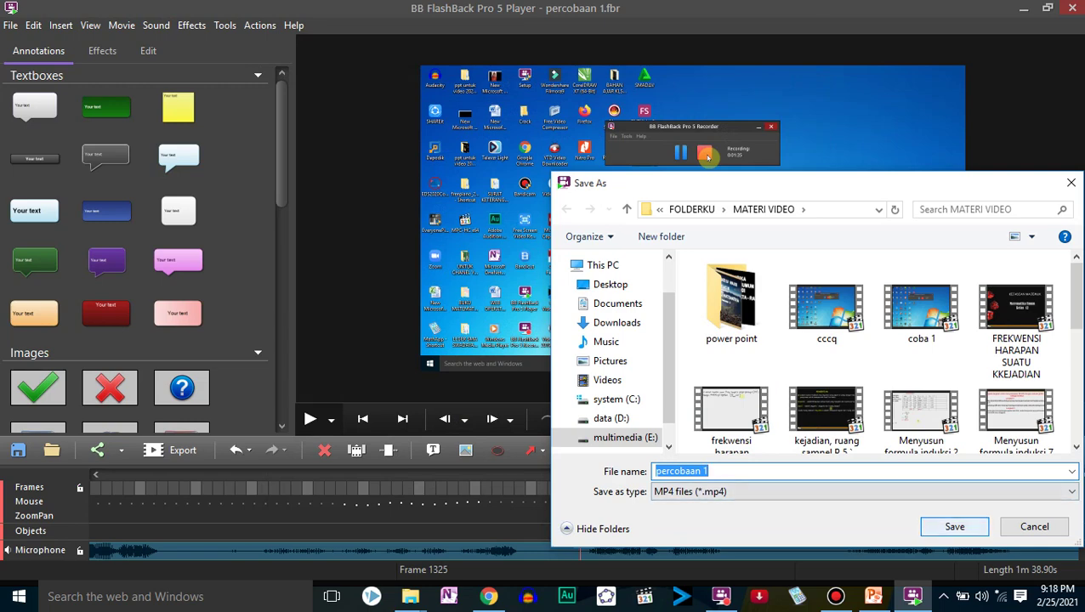
key(Return)
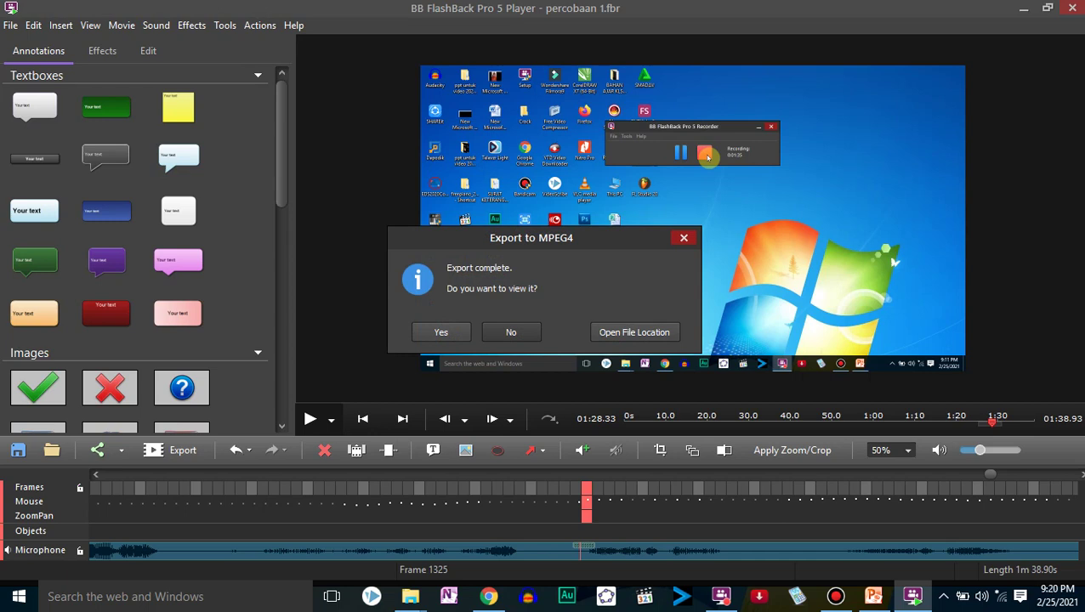
Open the exported video's file location, play percobaan 1.mp4 and skip ahead to about 00:13 to check the result
click(634, 331)
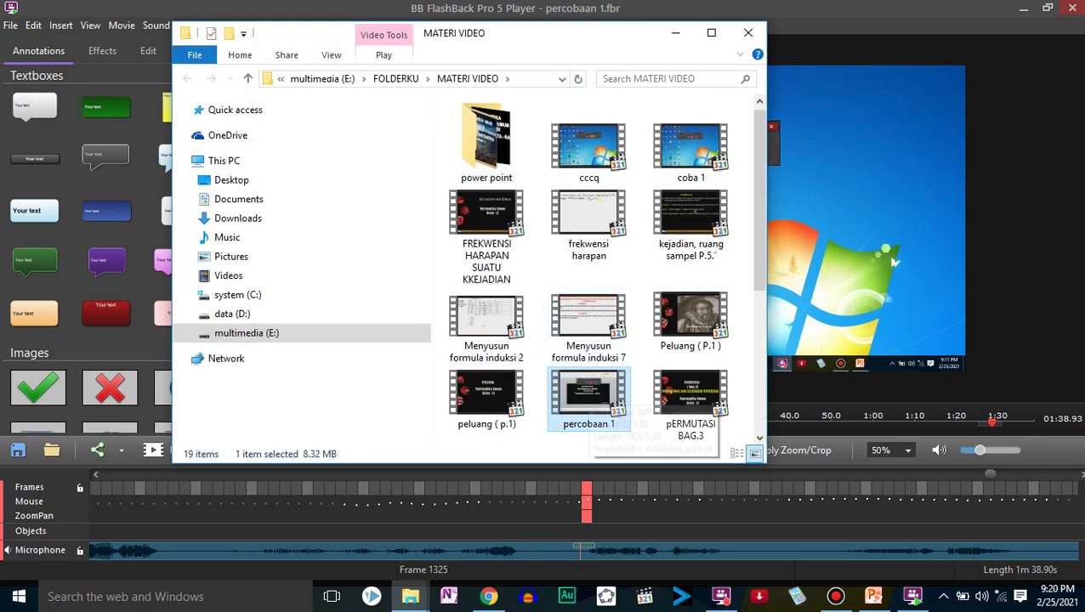
click(710, 32)
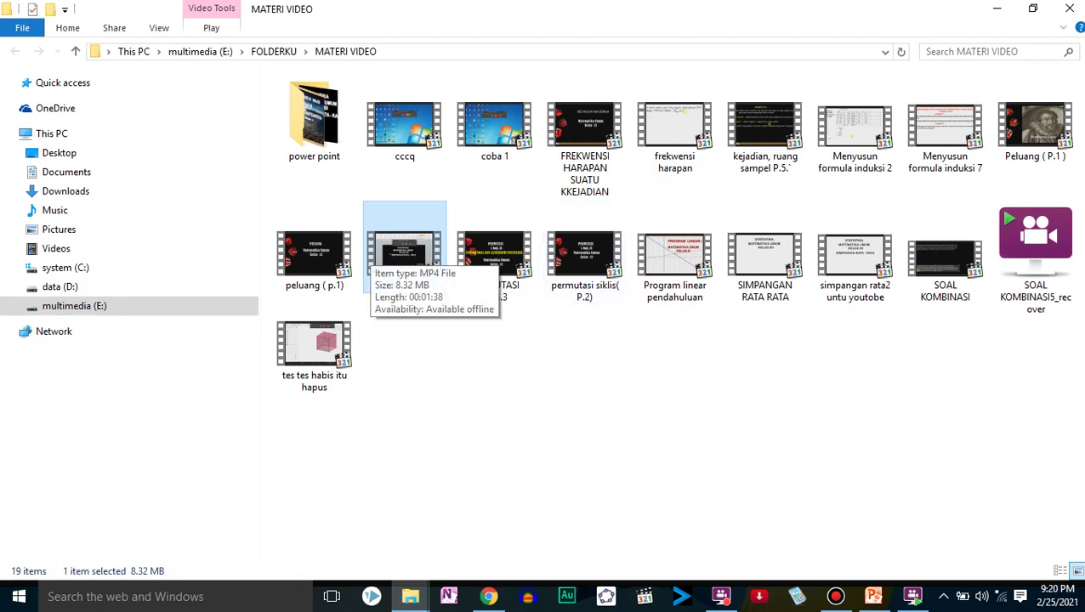
double_click(404, 251)
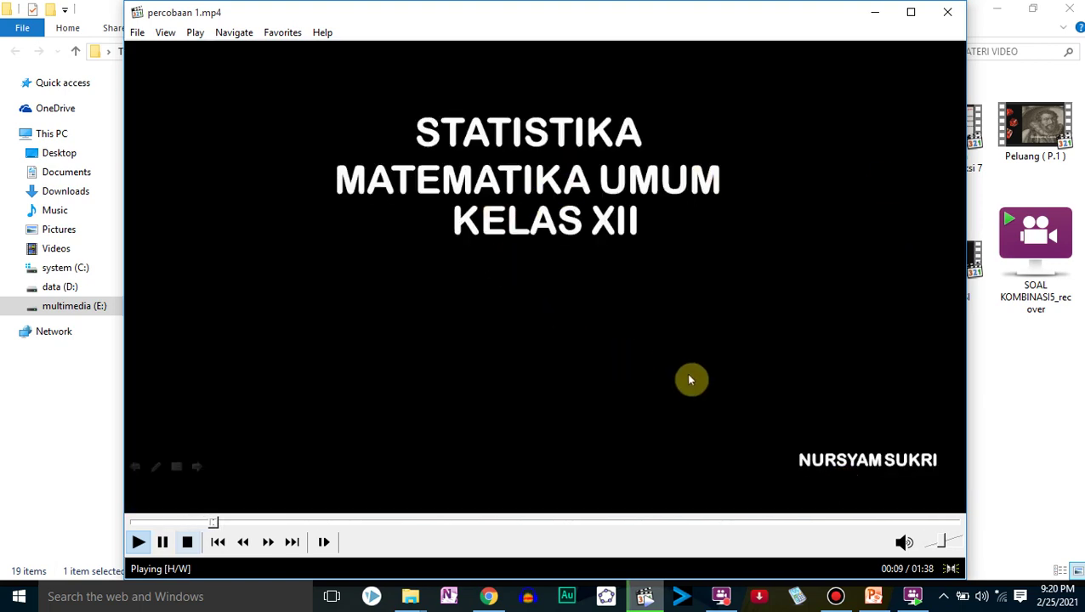
click(246, 522)
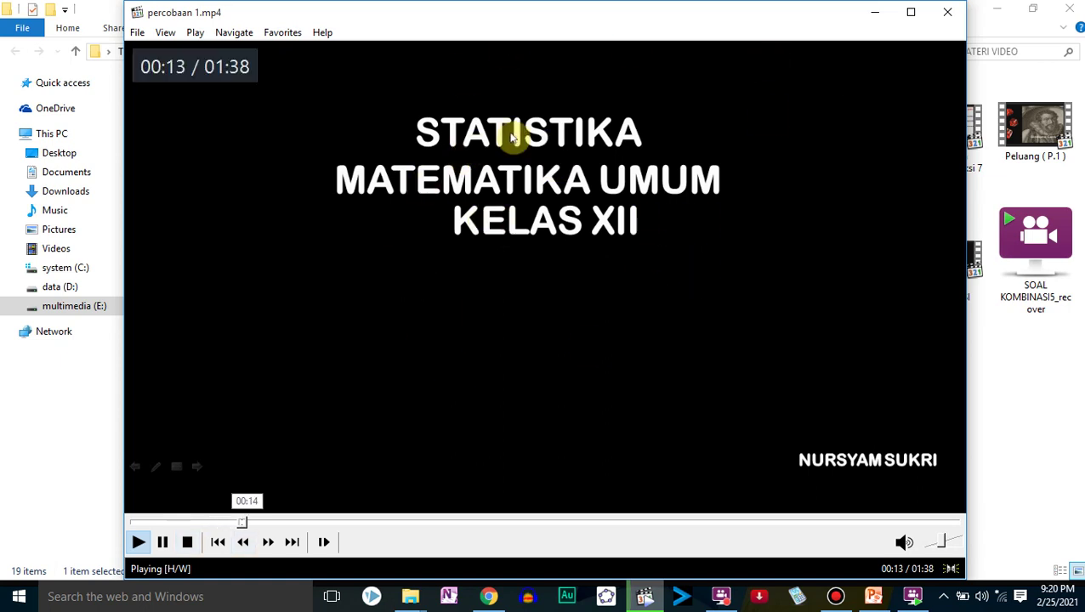